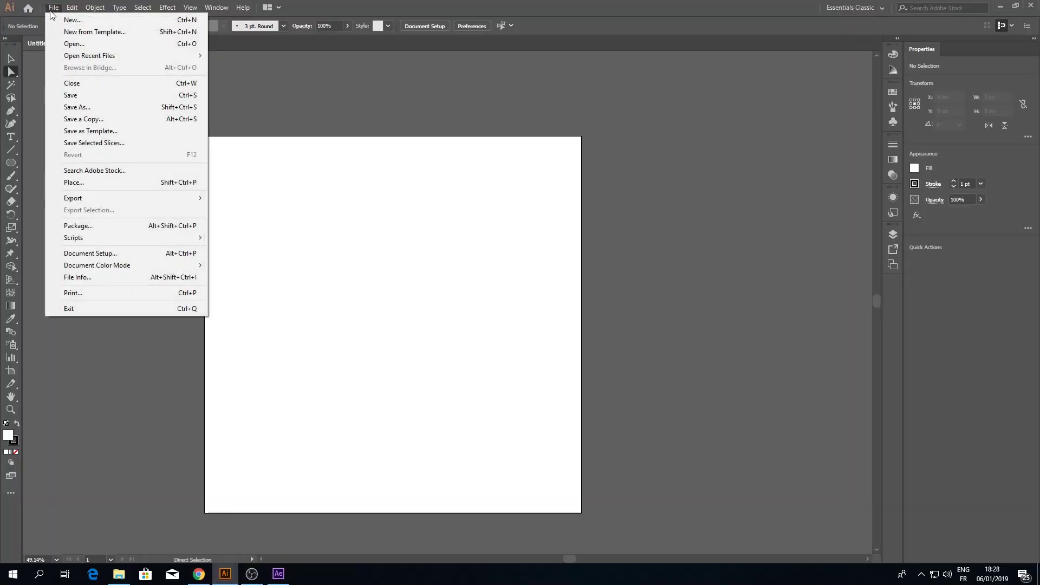
# Step: Start a new document and enter 1000 px for the width, moving on to height
pyautogui.click(65, 21)
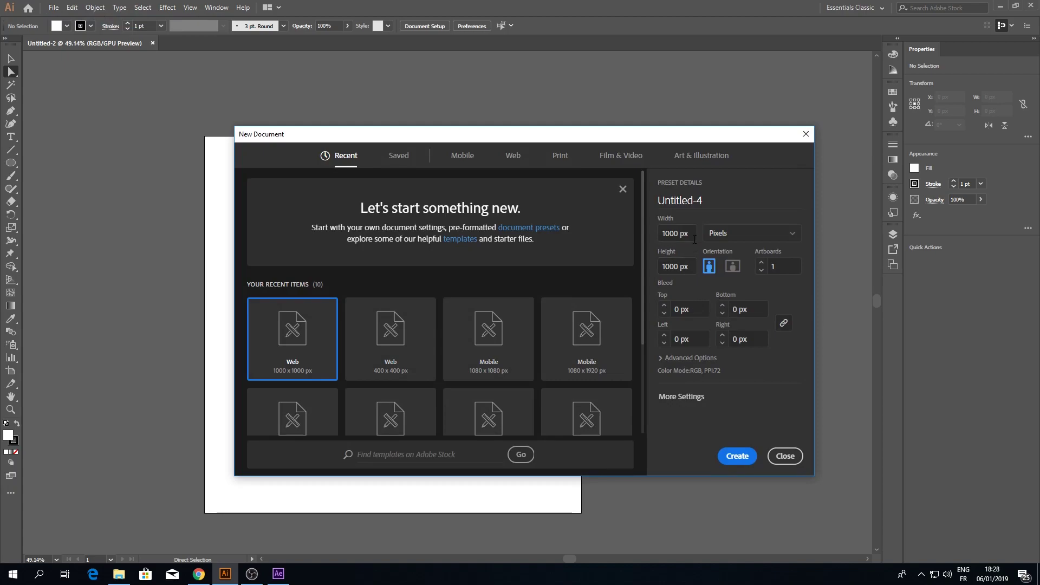
pyautogui.click(693, 235)
pyautogui.write('1000')
pyautogui.press('Tab')
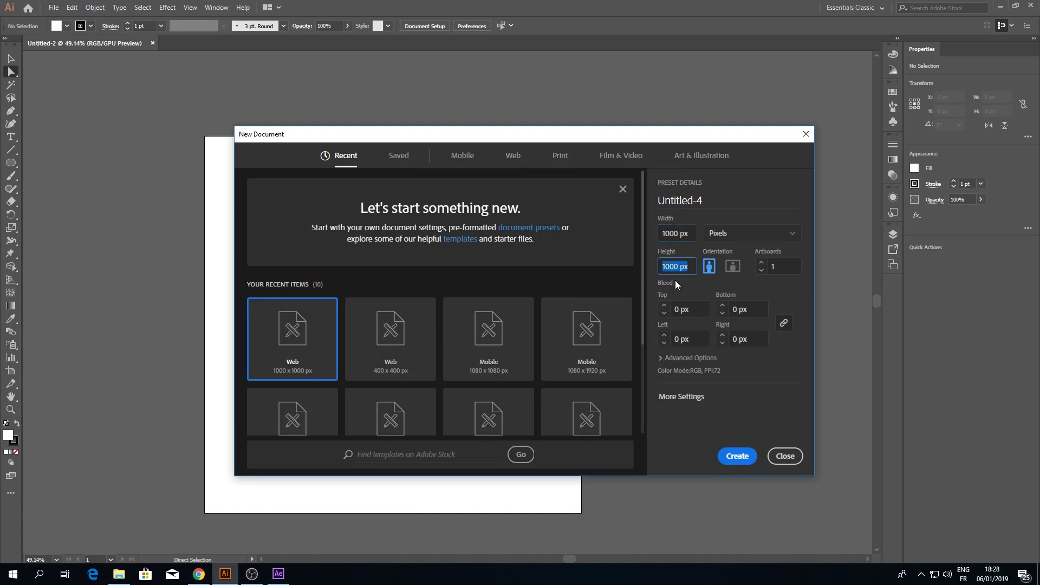
# Step: Create the 1000 × 1000 px document and add a 50 × 50 px square
pyautogui.click(737, 456)
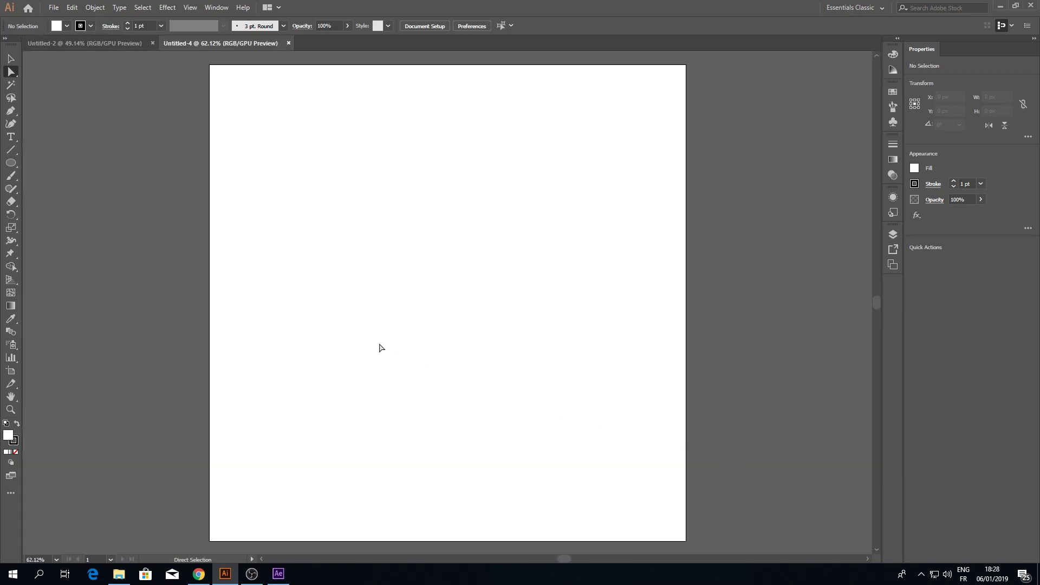
pyautogui.click(17, 165)
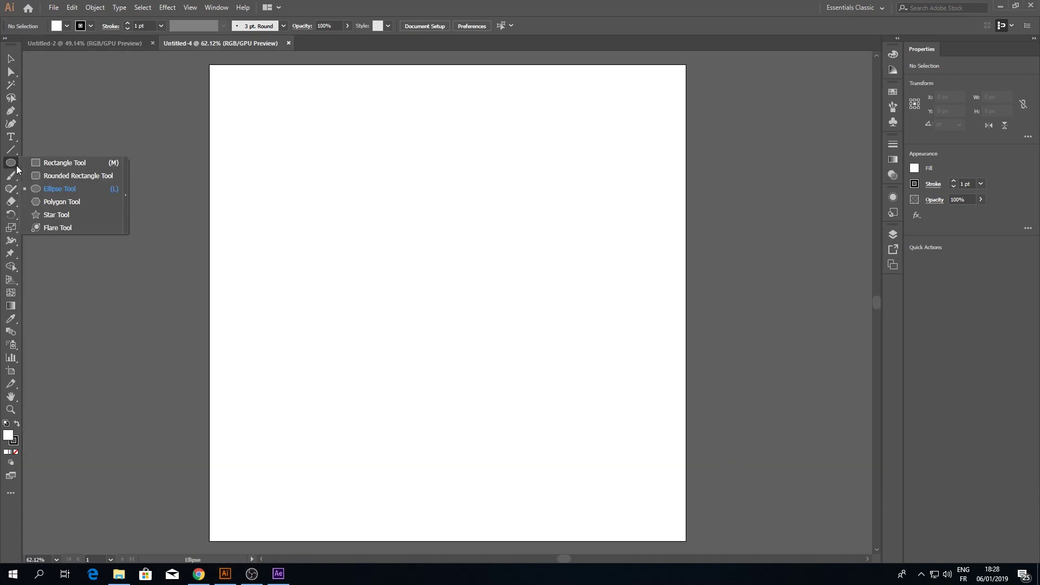
pyautogui.click(59, 162)
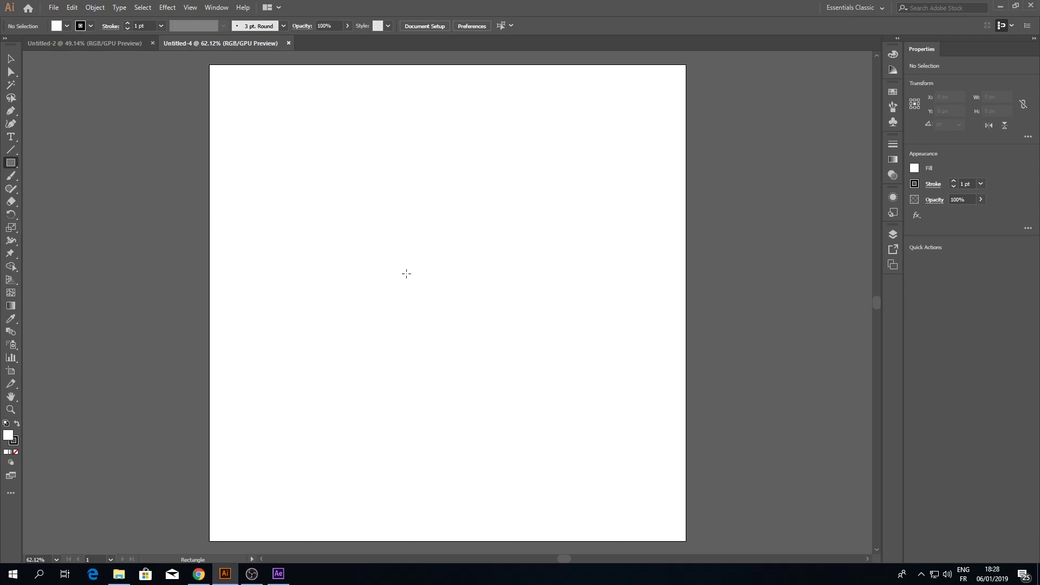
pyautogui.click(430, 277)
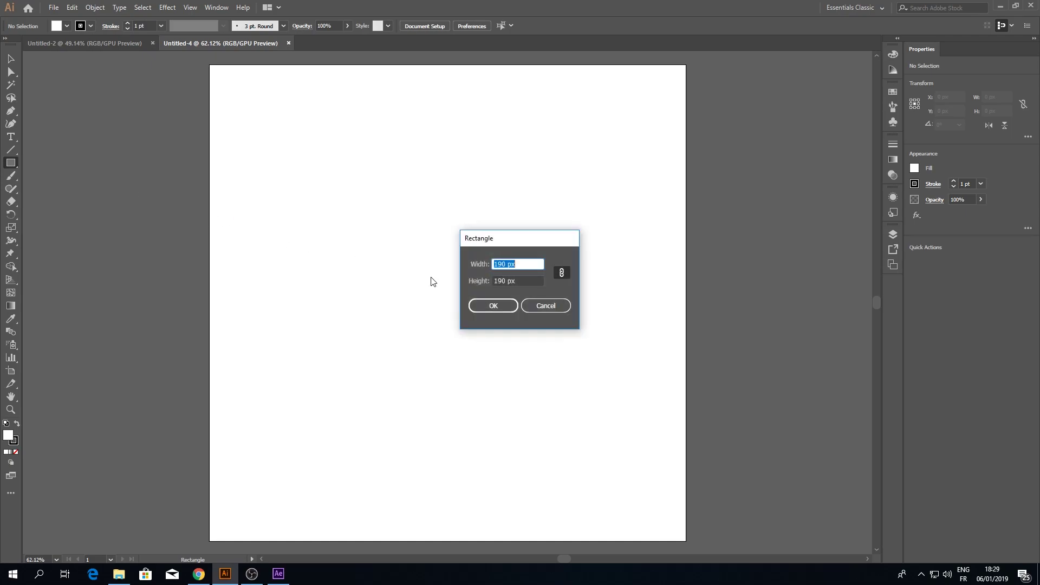
pyautogui.write('50')
pyautogui.click(561, 272)
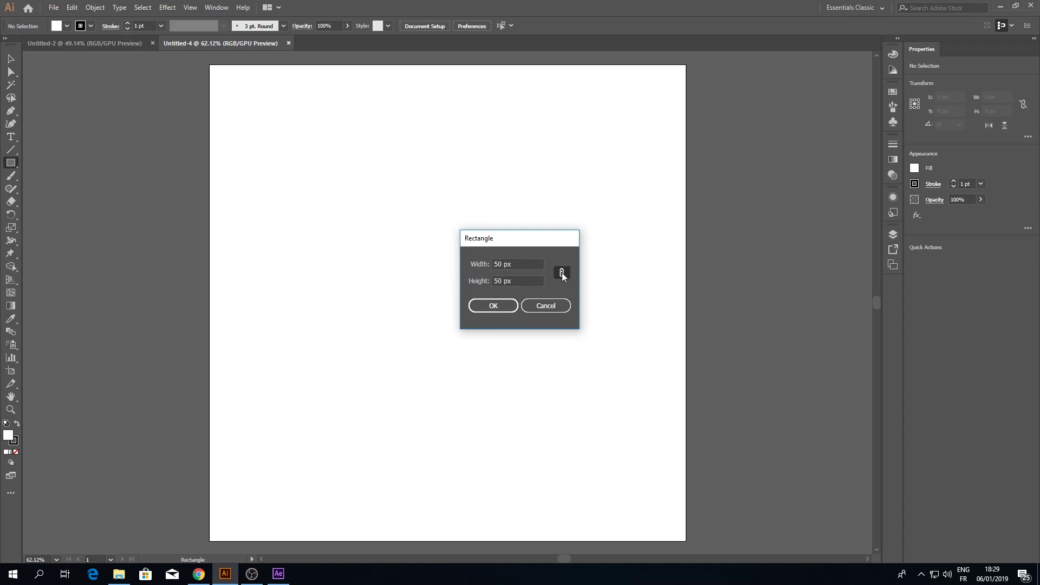
pyautogui.click(489, 307)
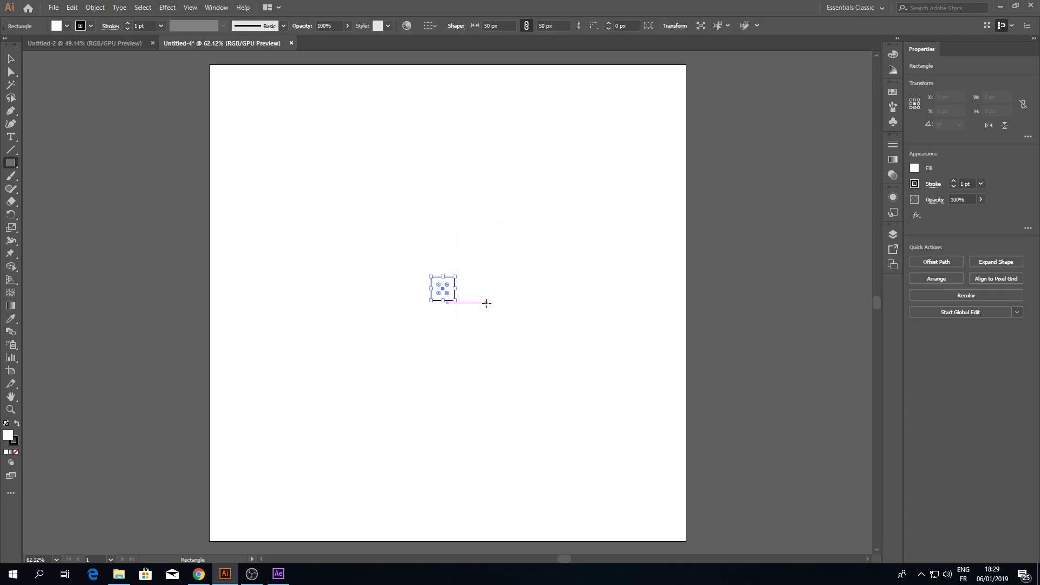
# Step: Add two more squares sized 120 × 120 px and 190 × 190 px
pyautogui.click(485, 266)
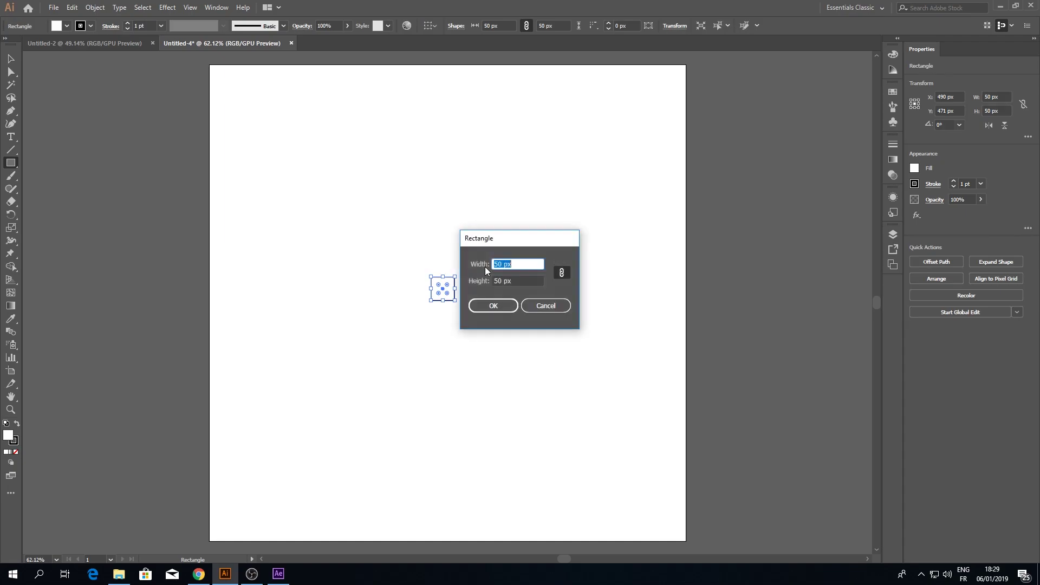
pyautogui.write('120')
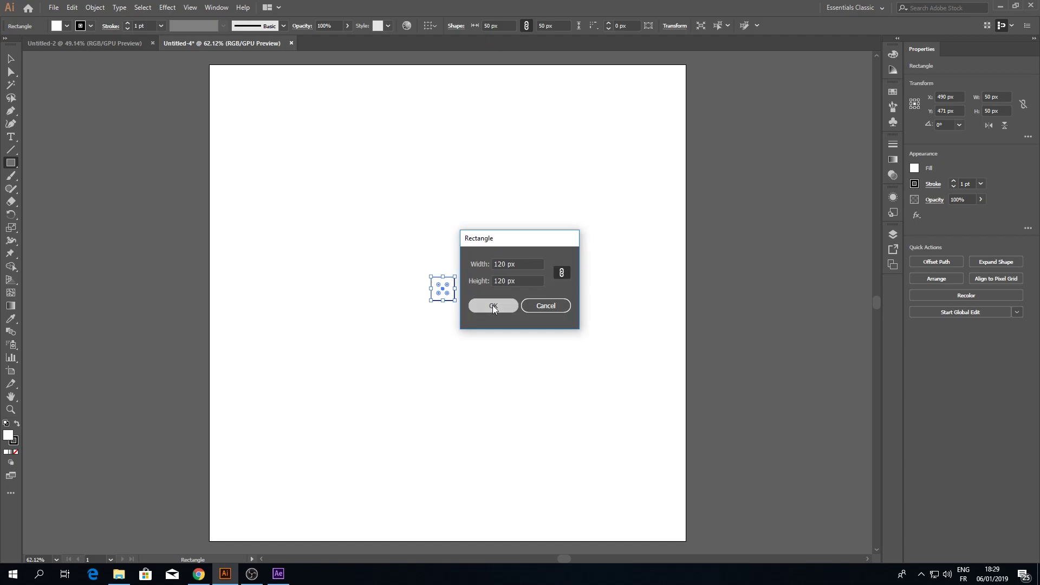
pyautogui.click(493, 306)
pyautogui.click(484, 244)
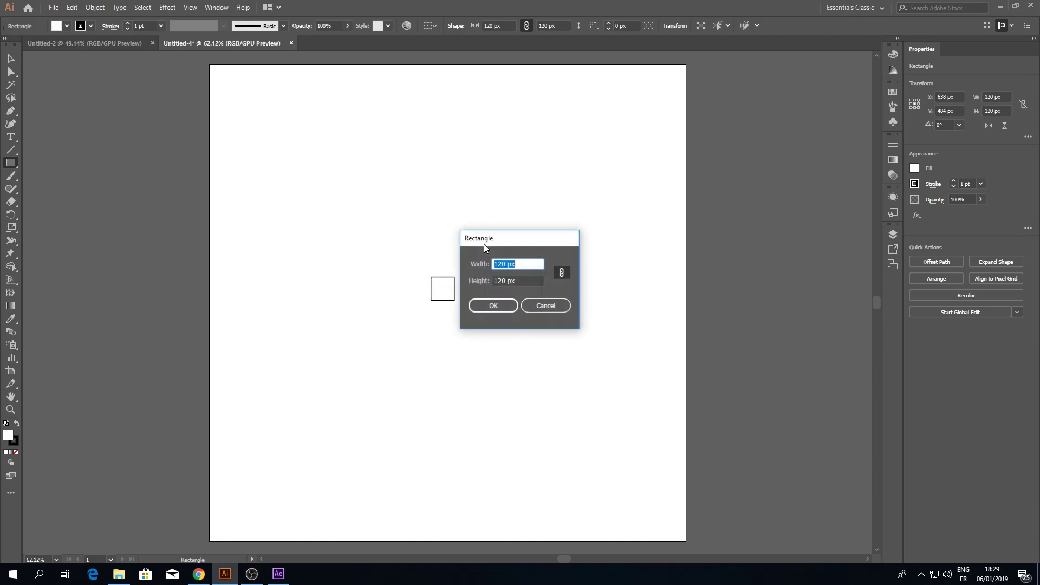
pyautogui.write('190')
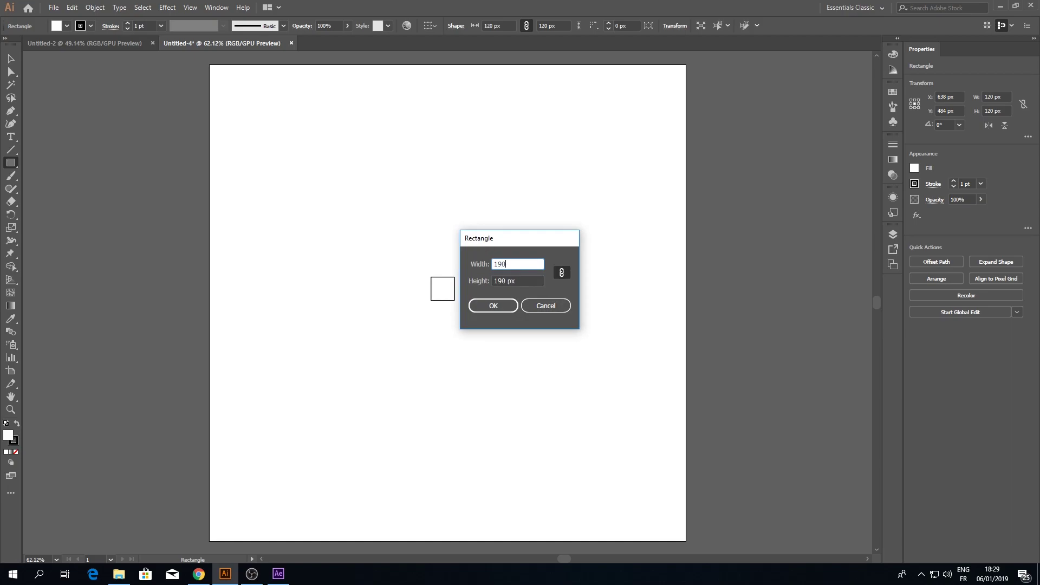
pyautogui.click(485, 307)
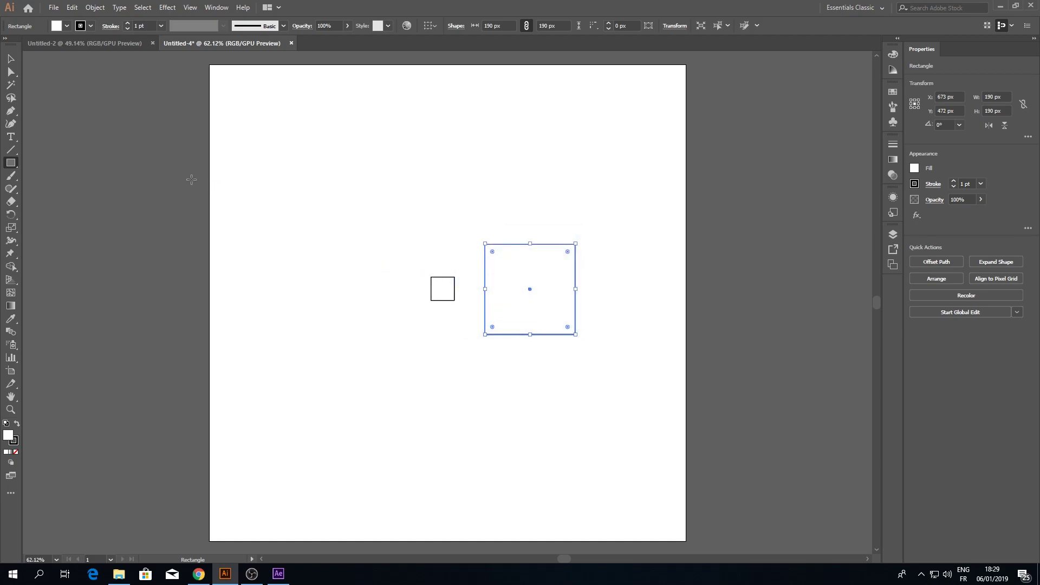
# Step: Select the three squares, align their centres horizontally and vertically, and zoom in
pyautogui.click(11, 59)
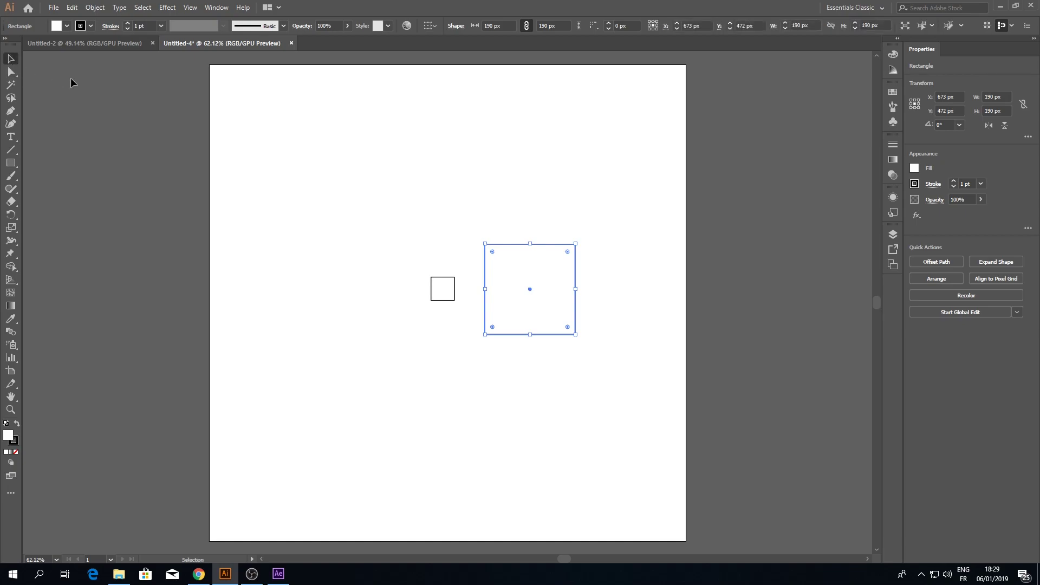
pyautogui.moveTo(365, 186); pyautogui.dragTo(604, 356)
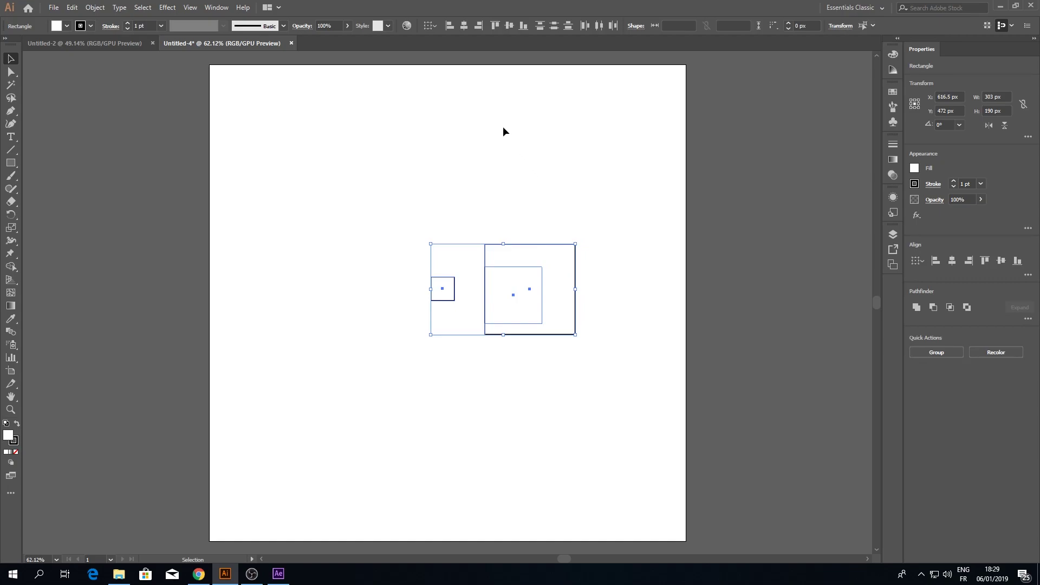
pyautogui.click(463, 26)
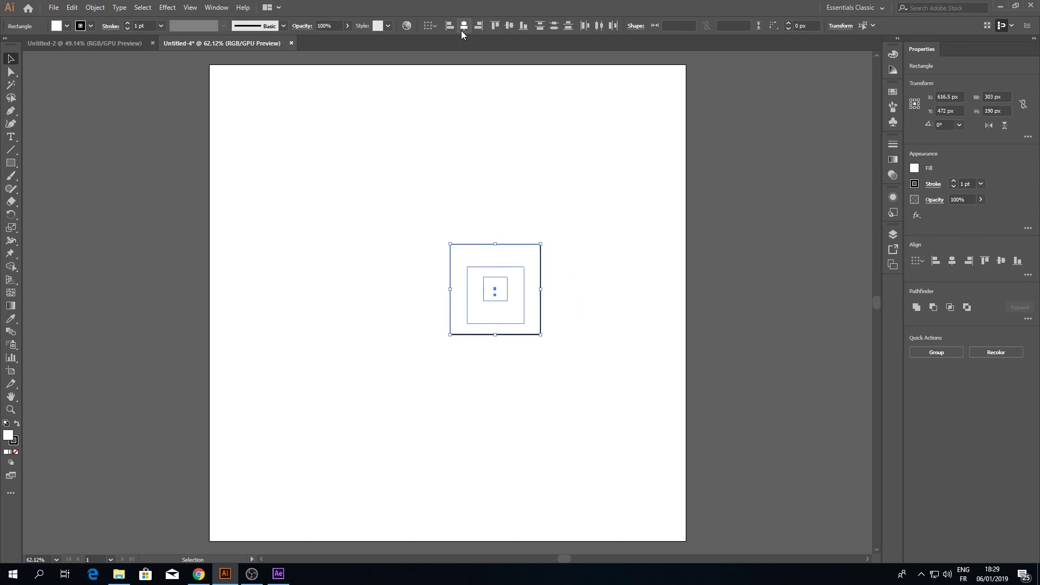
pyautogui.click(507, 26)
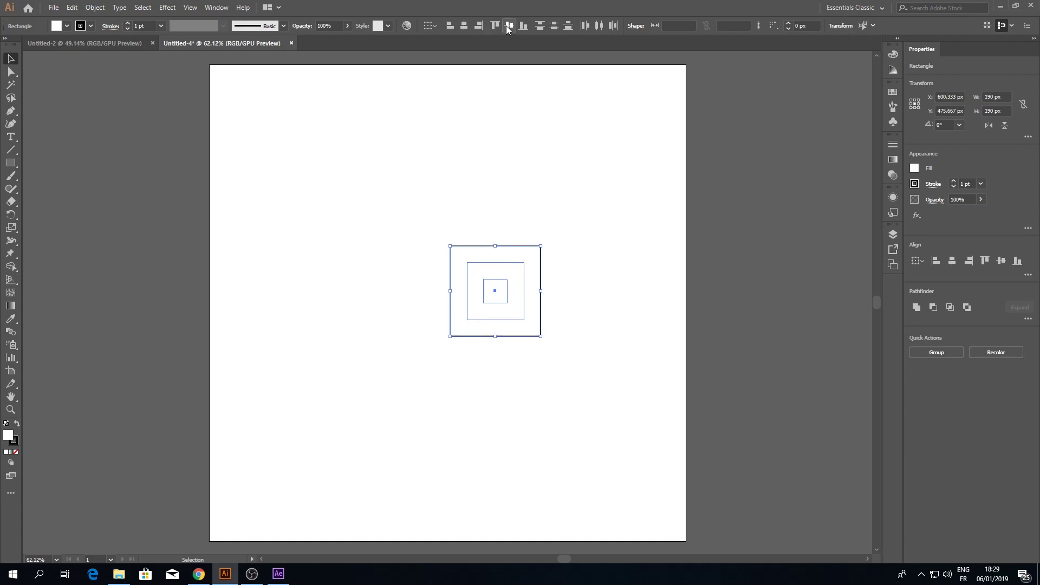
pyautogui.hotkey('ctrl', '+')
pyautogui.hotkey('ctrl', '+')
pyautogui.hotkey('ctrl', '+')
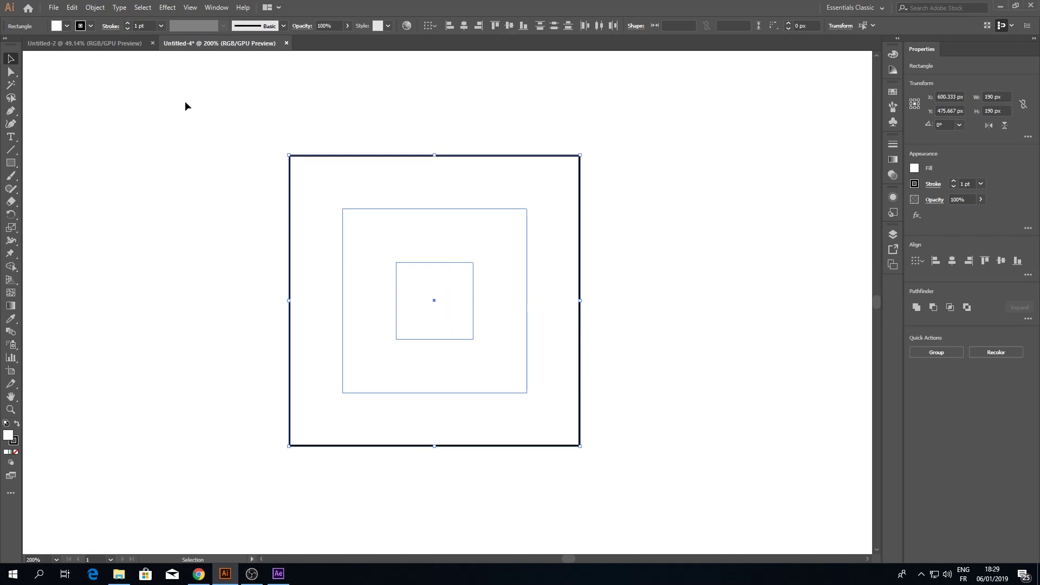
# Step: Align the squares' strokes to center, set fill to None, and disable Snap to Pixel
pyautogui.click(111, 26)
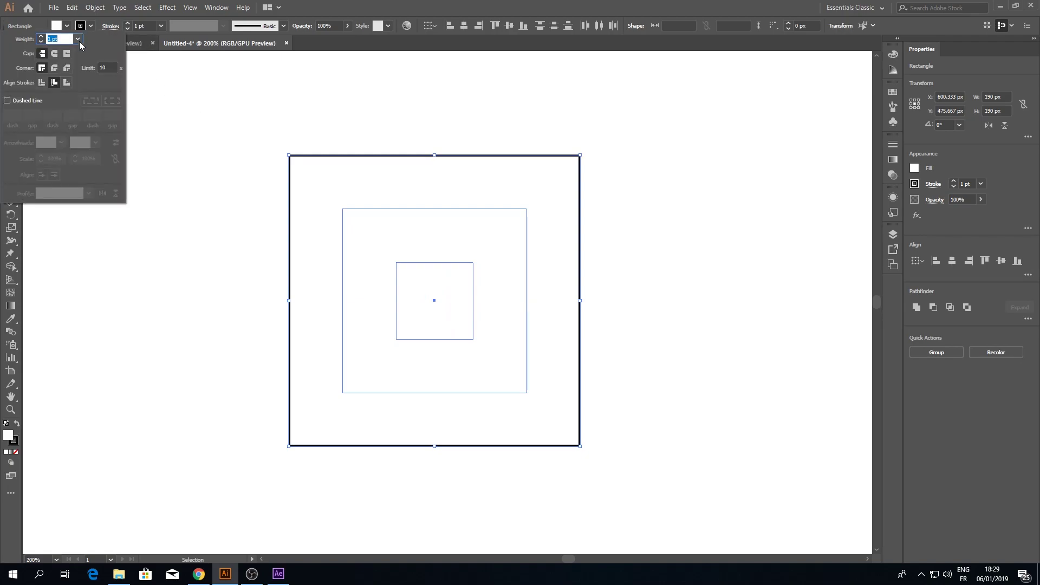
pyautogui.click(42, 84)
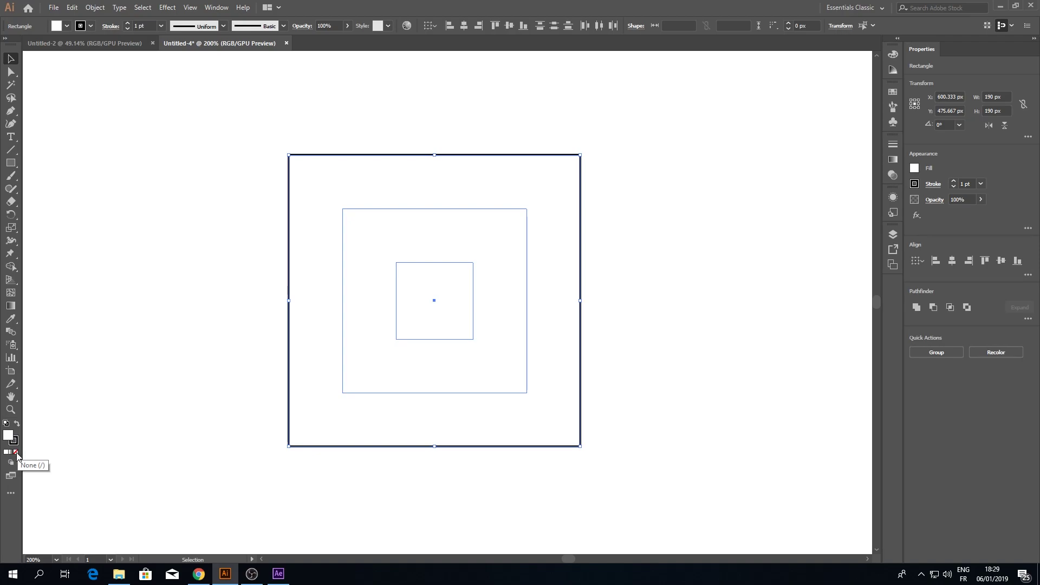
pyautogui.click(17, 453)
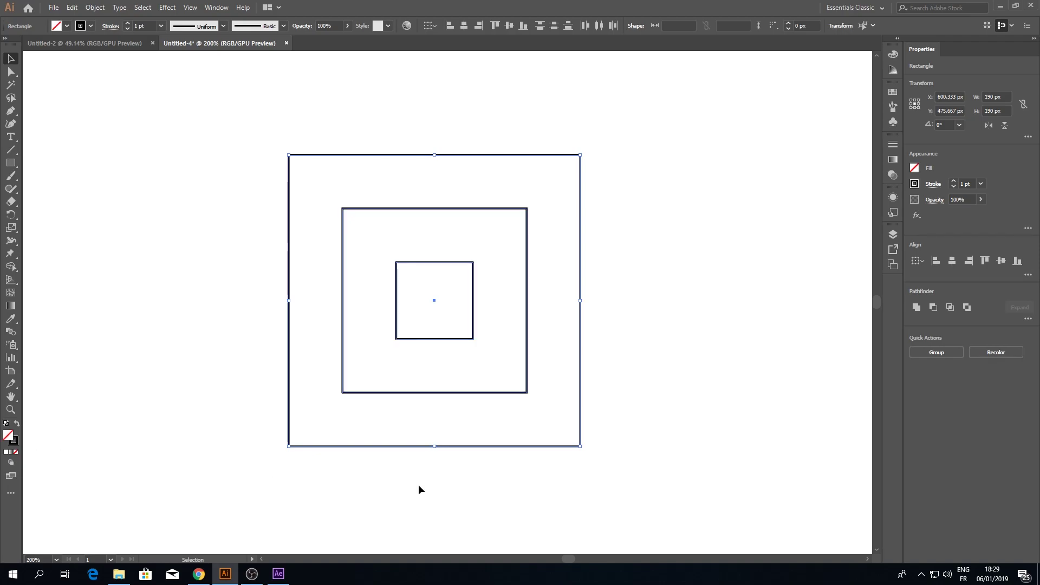
pyautogui.click(210, 333)
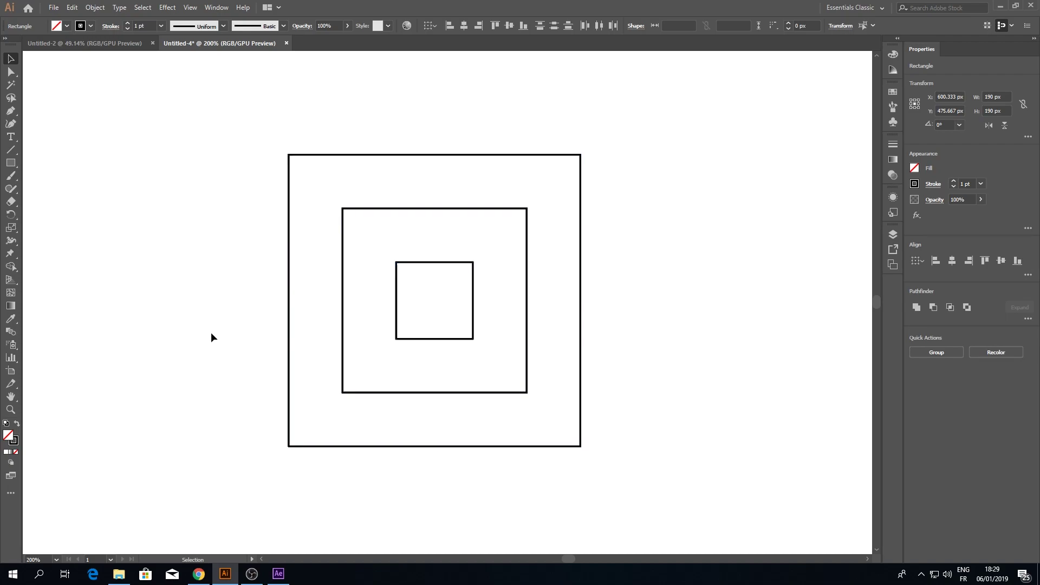
pyautogui.click(197, 9)
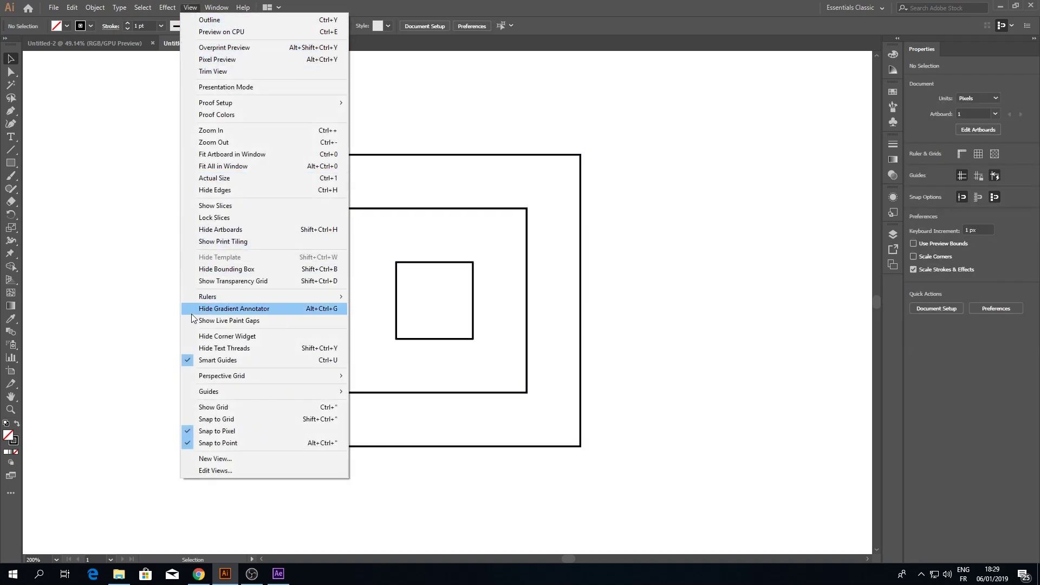
pyautogui.click(205, 432)
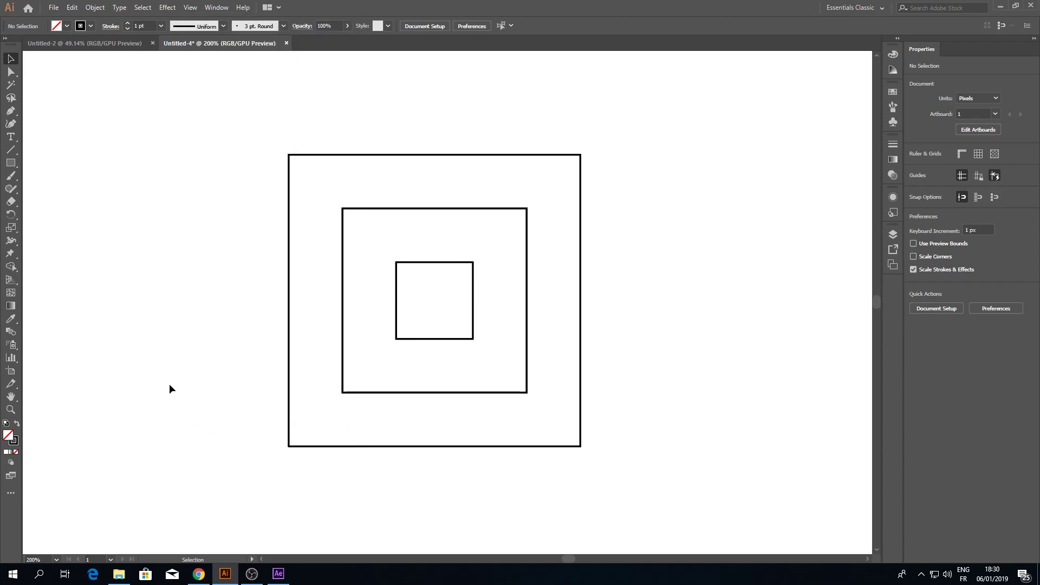
# Step: Draw a 70 px circle on the outer square's left edge with the Ellipse tool
pyautogui.click(15, 168)
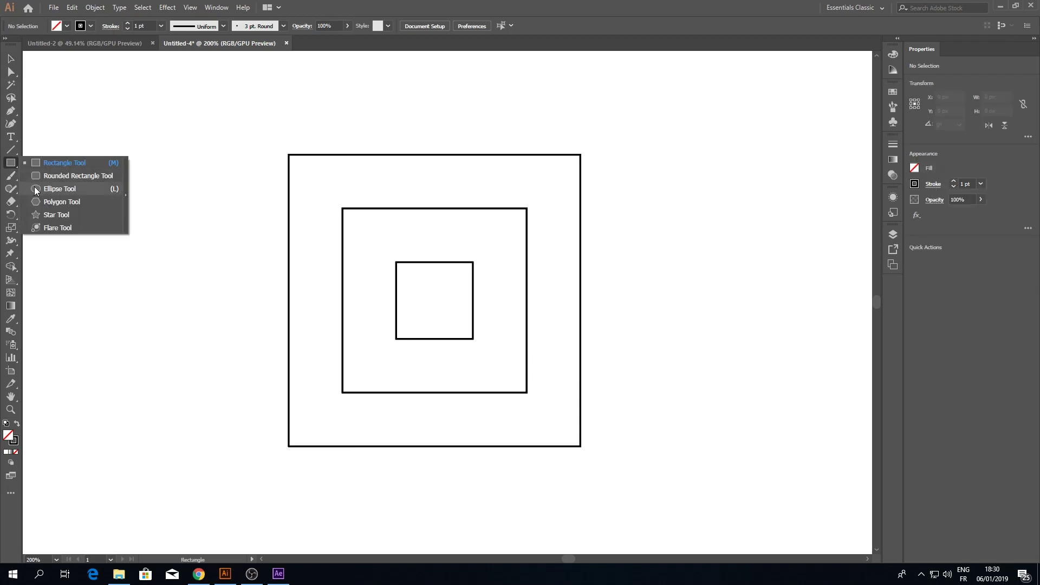
pyautogui.click(36, 189)
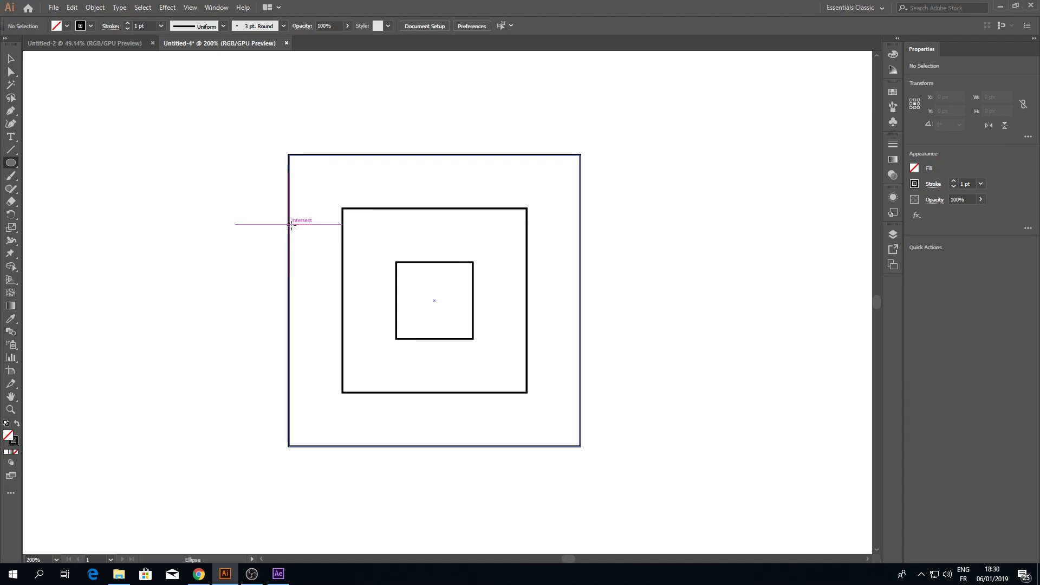
pyautogui.moveTo(291, 224); pyautogui.dragTo(342, 248)
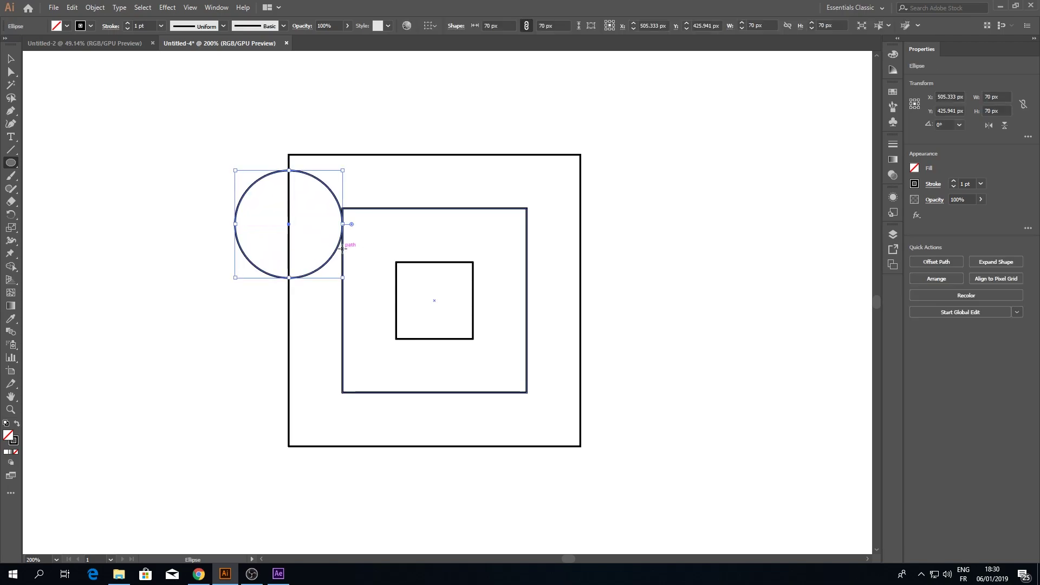
# Step: Shift the circle slightly upward, then select all circles and squares together
pyautogui.click(11, 58)
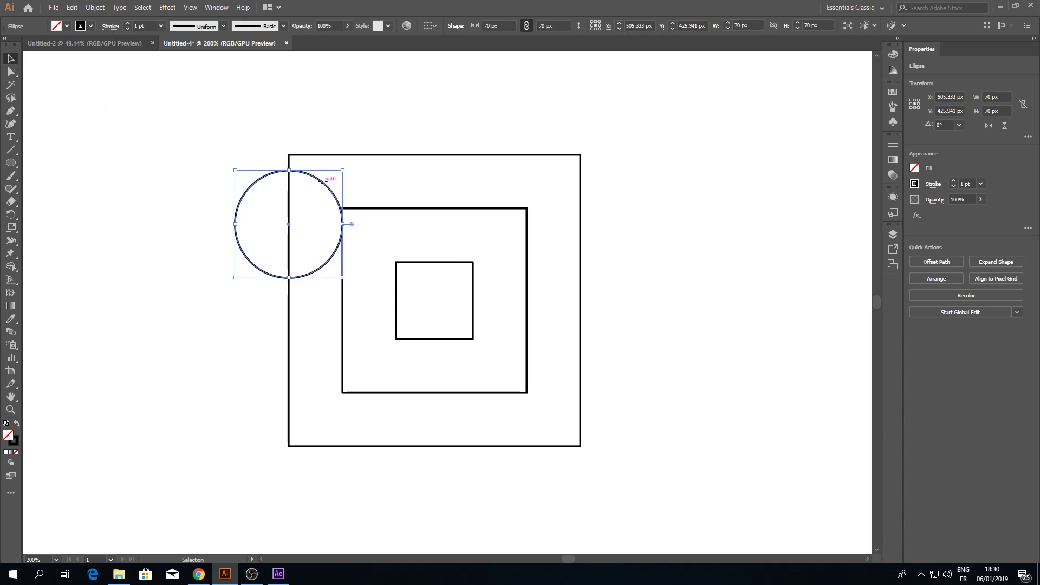
pyautogui.moveTo(322, 182); pyautogui.dragTo(509, 355)
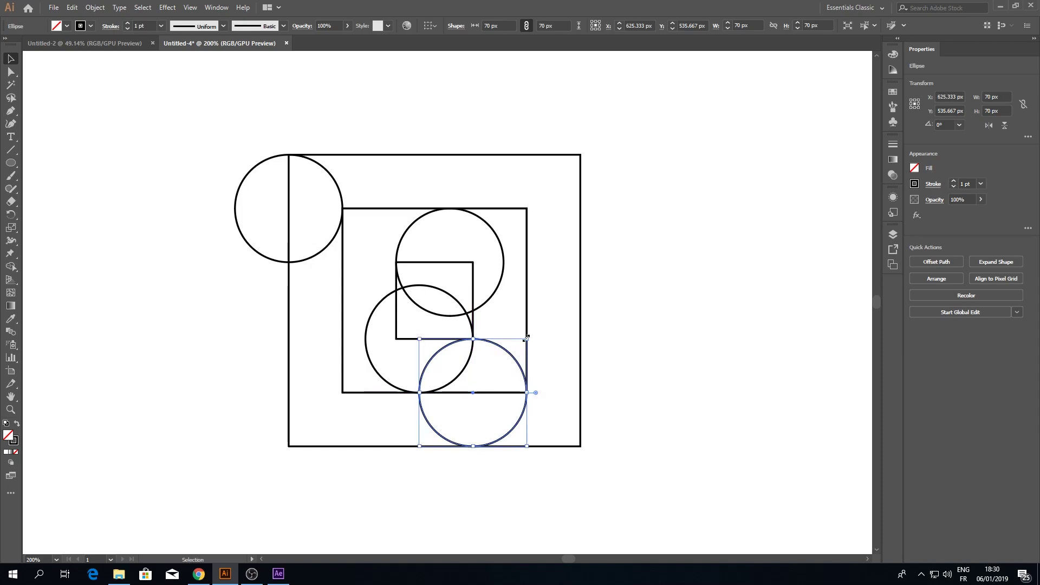
pyautogui.click(650, 327)
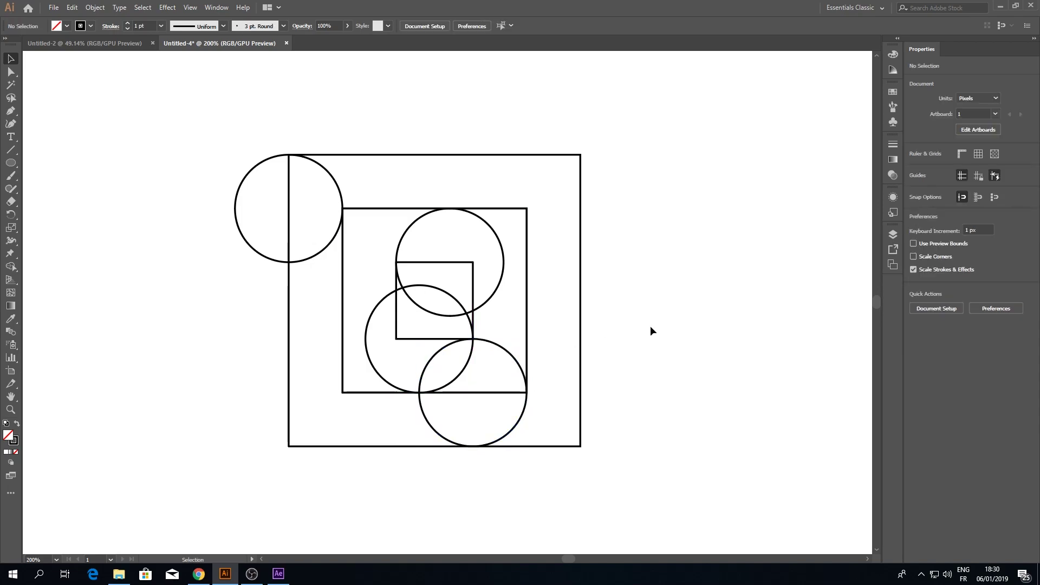
pyautogui.moveTo(183, 126); pyautogui.dragTo(648, 478)
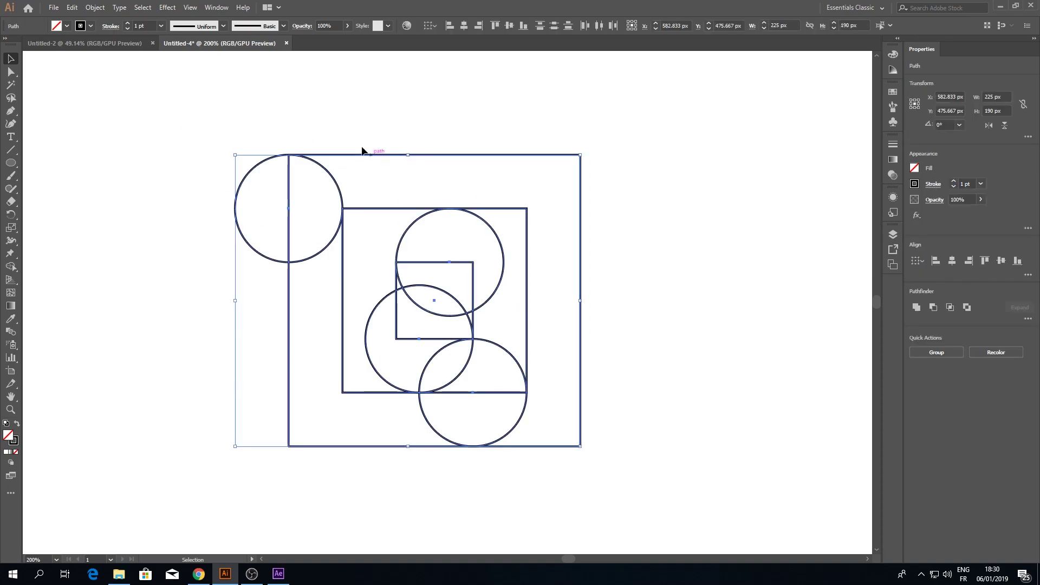
# Step: Divide all shapes with Pathfinder, then direct-select the top-left circle's outer half
pyautogui.click(211, 10)
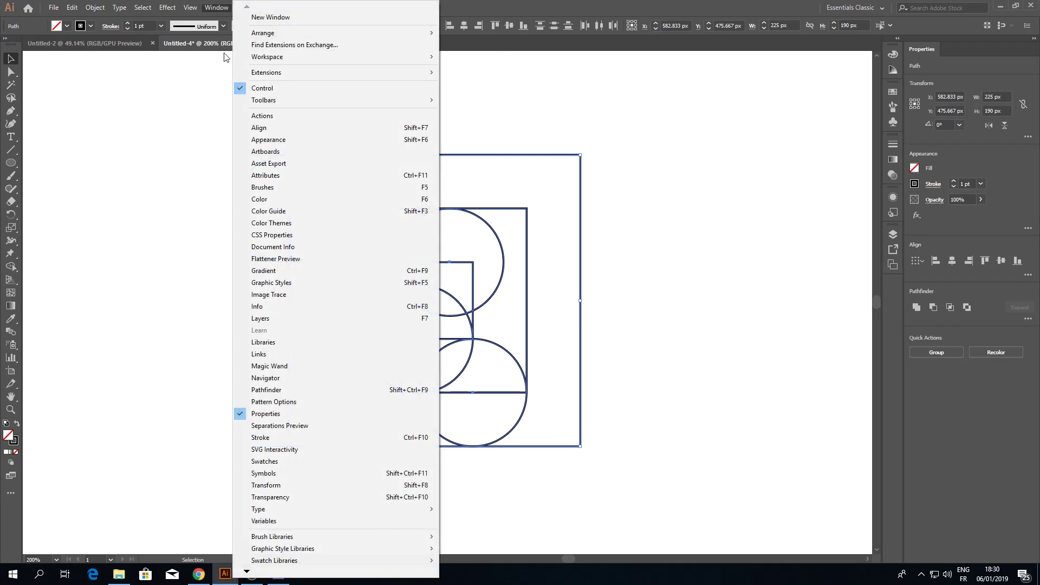
pyautogui.click(292, 389)
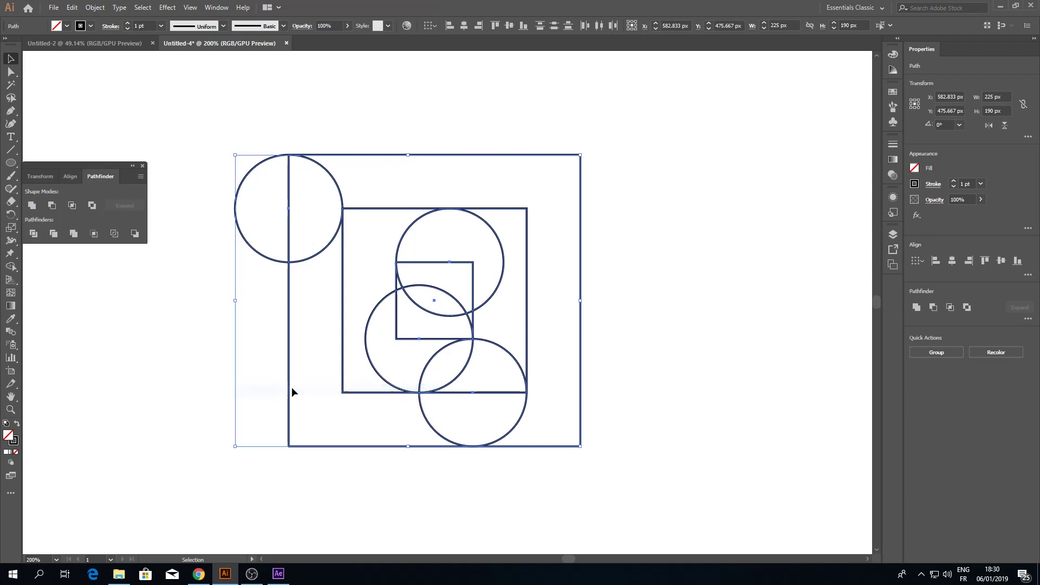
pyautogui.click(32, 233)
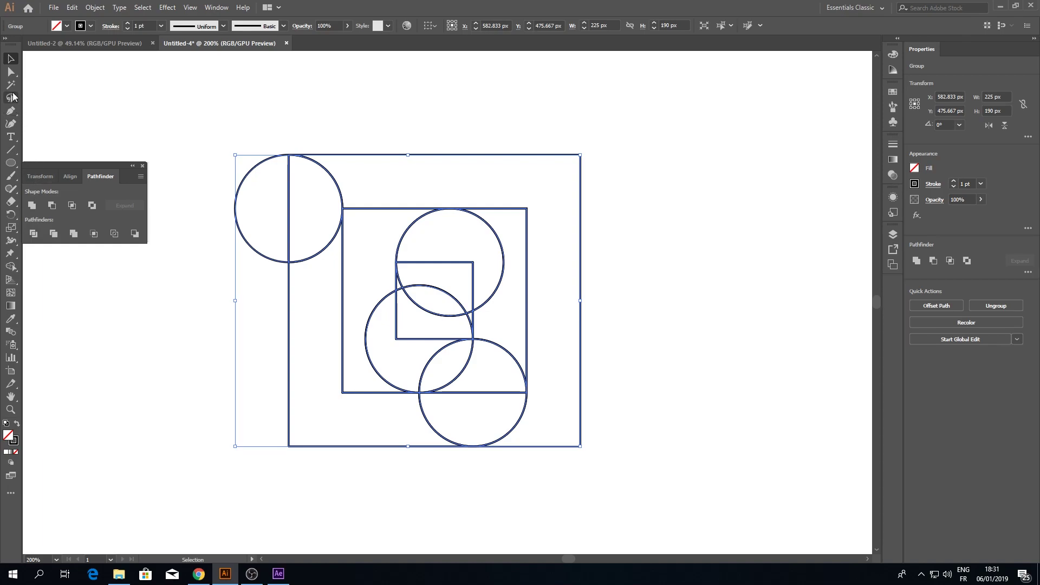
pyautogui.click(9, 75)
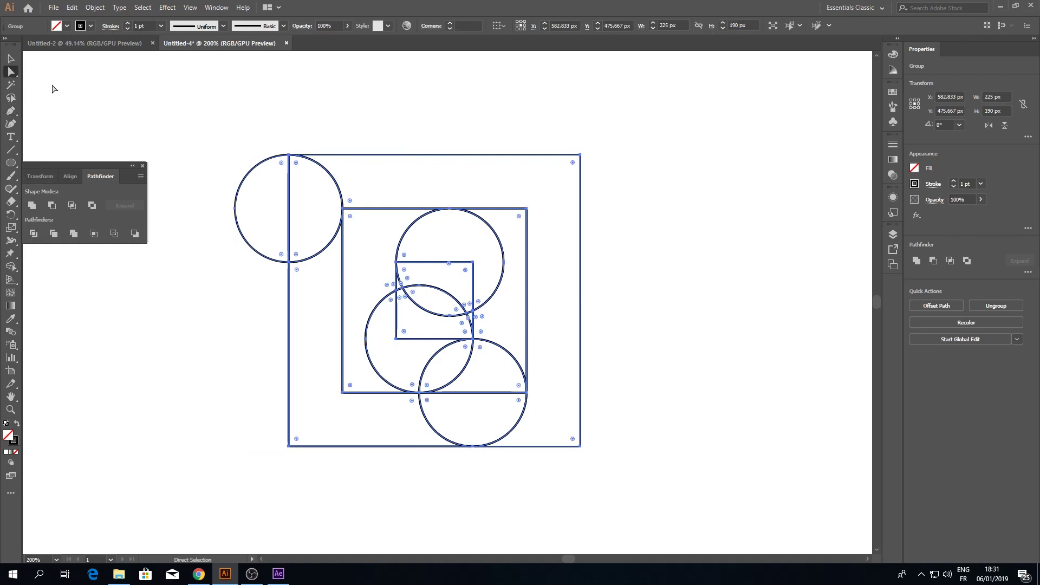
pyautogui.click(187, 136)
pyautogui.click(245, 174)
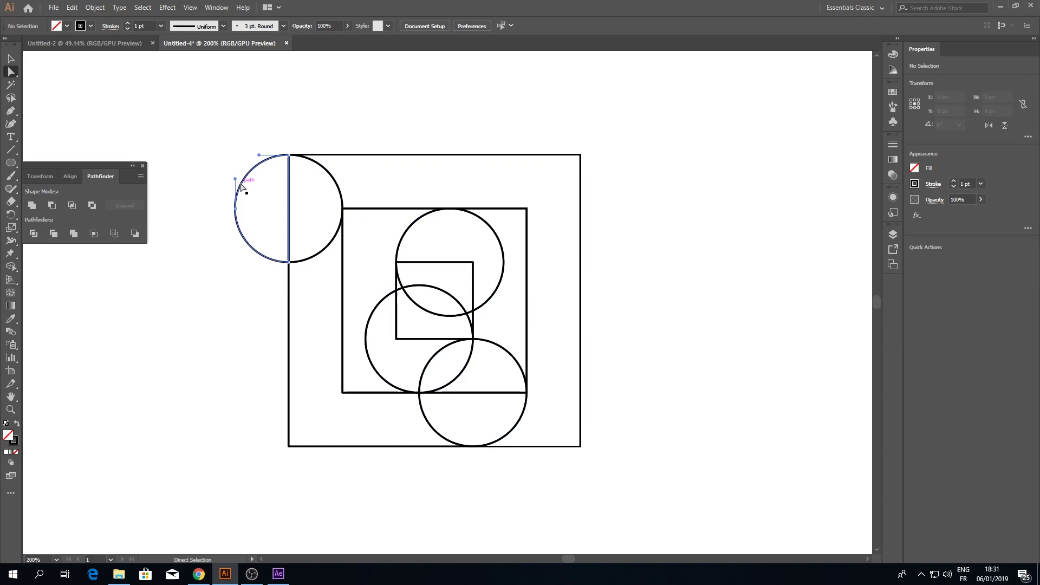
# Step: Delete the top-left outer half-circle and fill every piece with a08484
pyautogui.press('Delete')
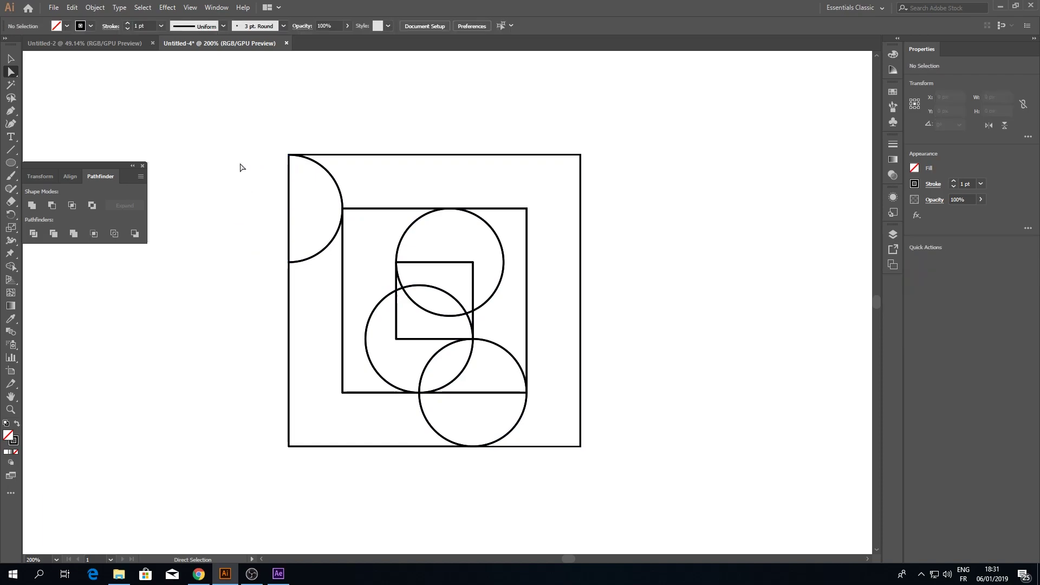
pyautogui.moveTo(237, 114); pyautogui.dragTo(620, 476)
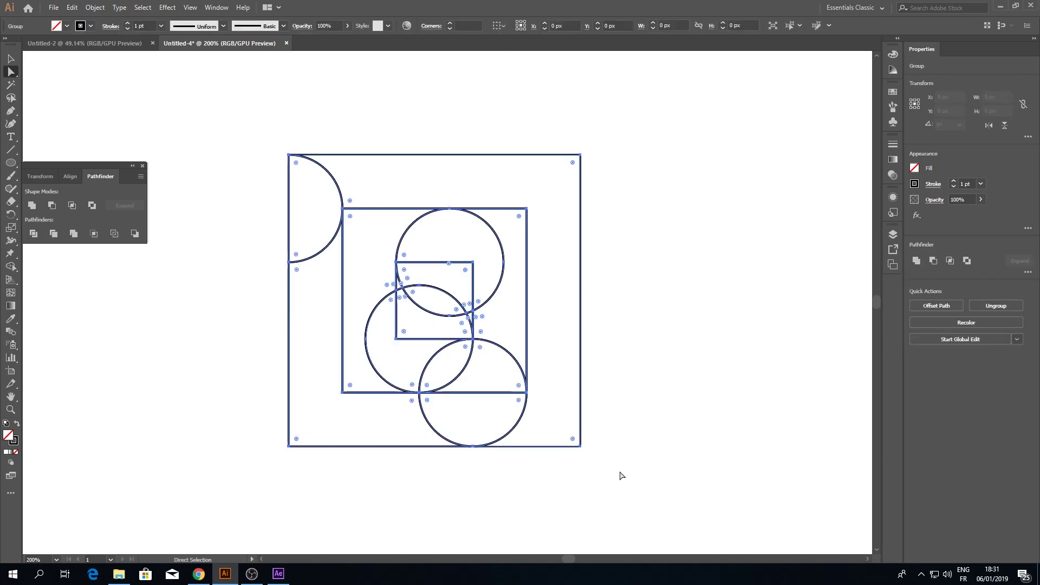
pyautogui.doubleClick(9, 435)
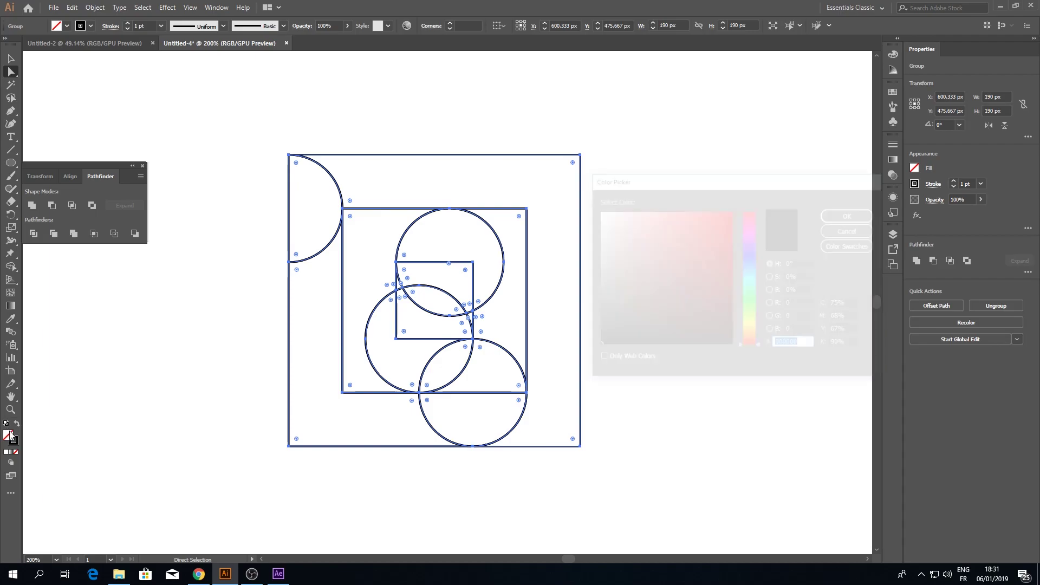
pyautogui.click(619, 260)
pyautogui.click(850, 215)
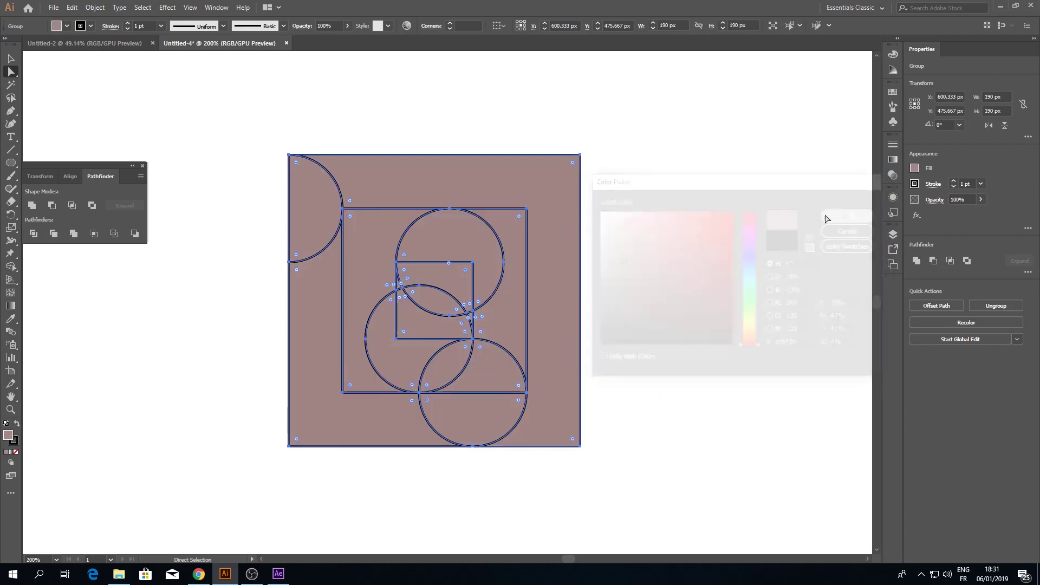
pyautogui.click(726, 231)
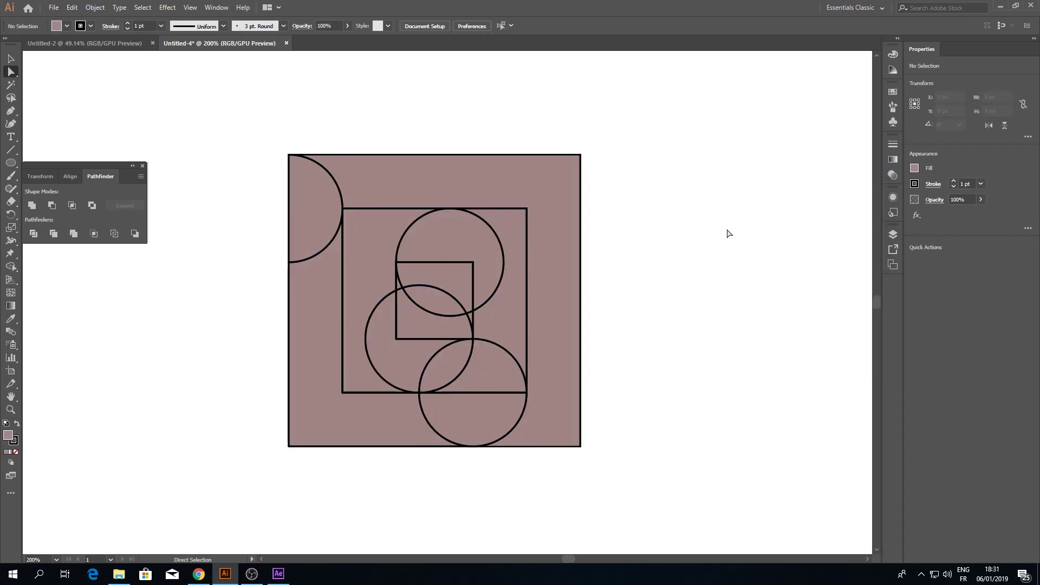
# Step: Unite the outer frame, middle band and one more piece into a single shape
pyautogui.click(462, 189)
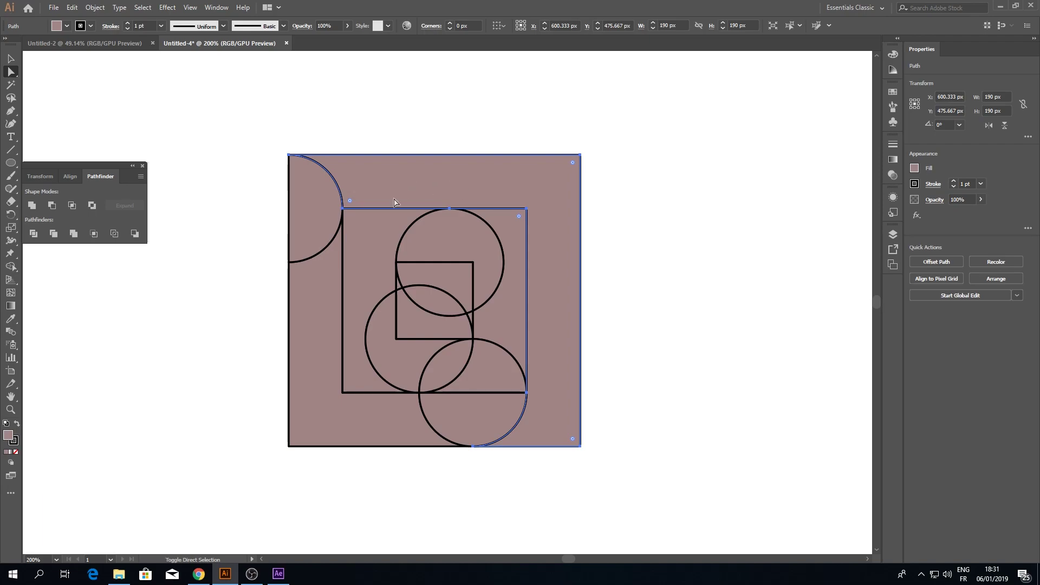
pyautogui.keyDown('shift'); pyautogui.click(381, 250); pyautogui.keyUp('shift')
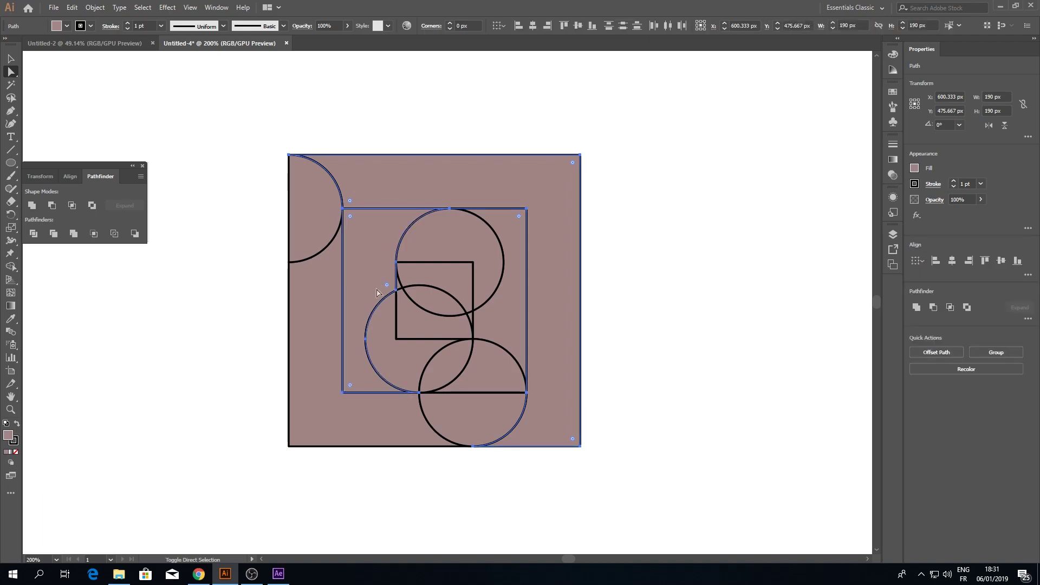
pyautogui.keyDown('shift'); pyautogui.click(440, 373); pyautogui.keyUp('shift')
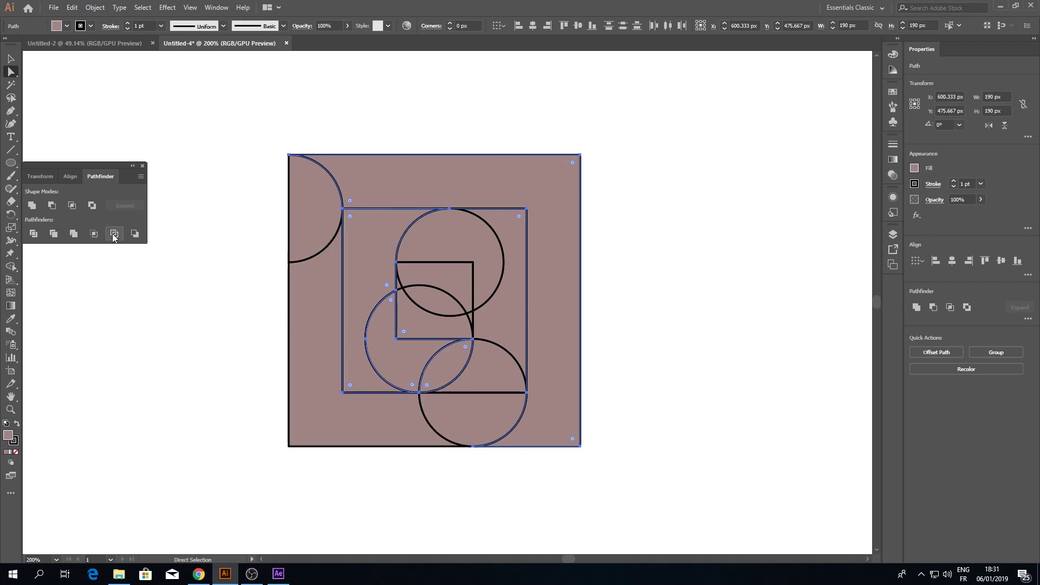
pyautogui.click(31, 206)
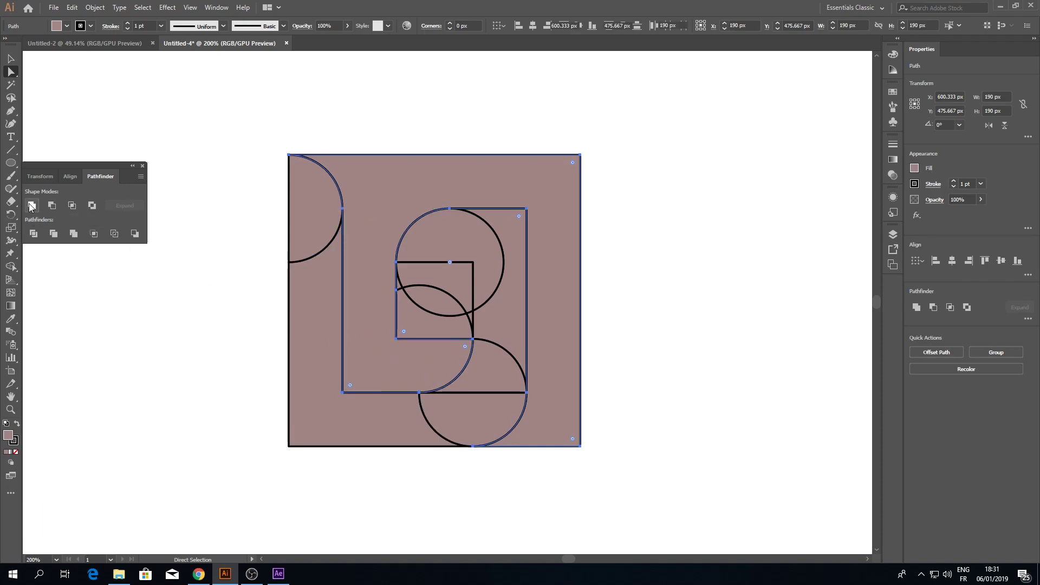
# Step: Unite the top circle-square piece, tall half-circle piece, L-band and top-left half-circle
pyautogui.click(460, 251)
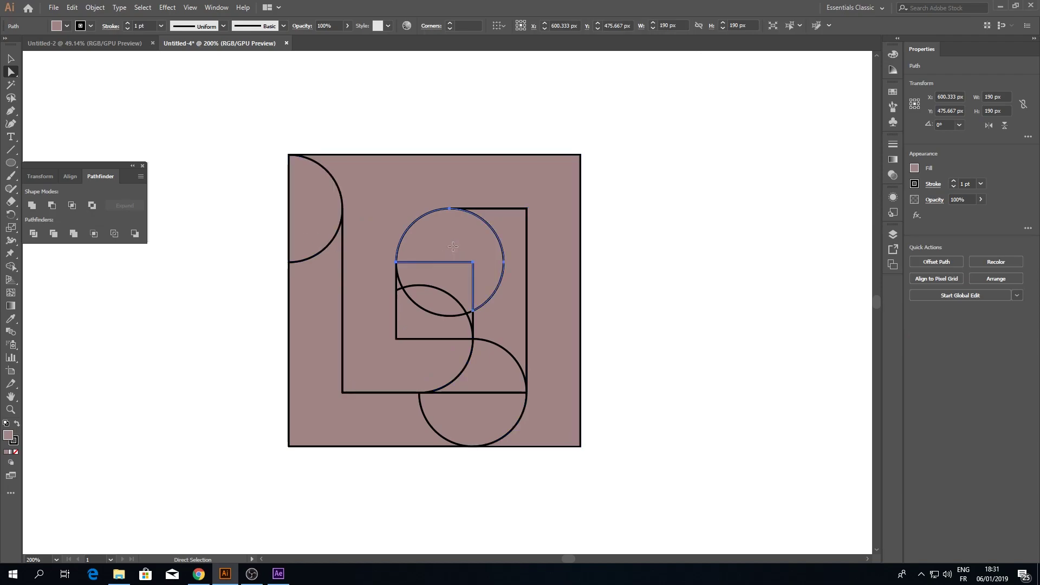
pyautogui.keyDown('shift'); pyautogui.click(502, 320); pyautogui.keyUp('shift')
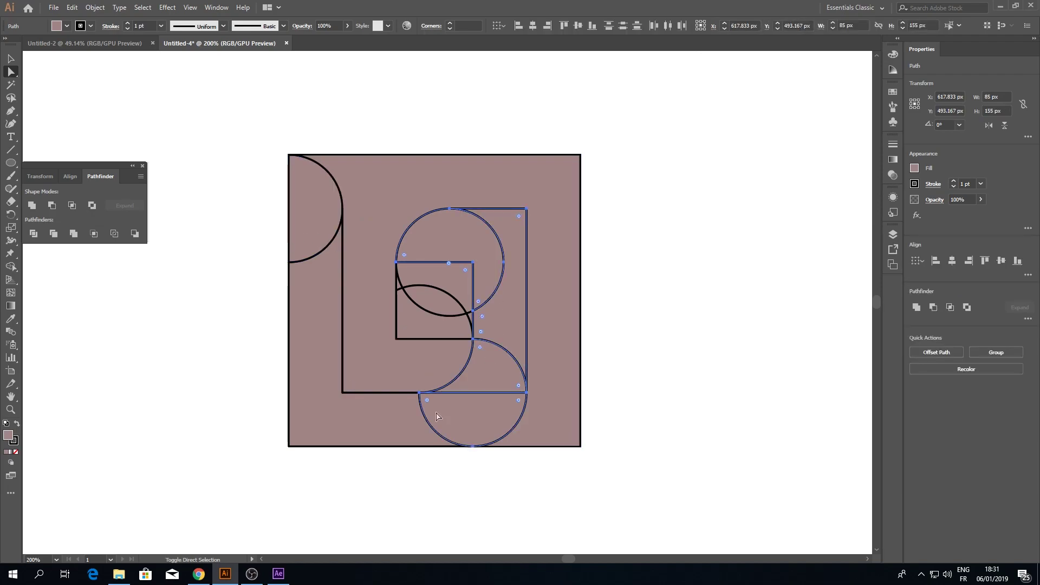
pyautogui.keyDown('shift'); pyautogui.click(380, 410); pyautogui.keyUp('shift')
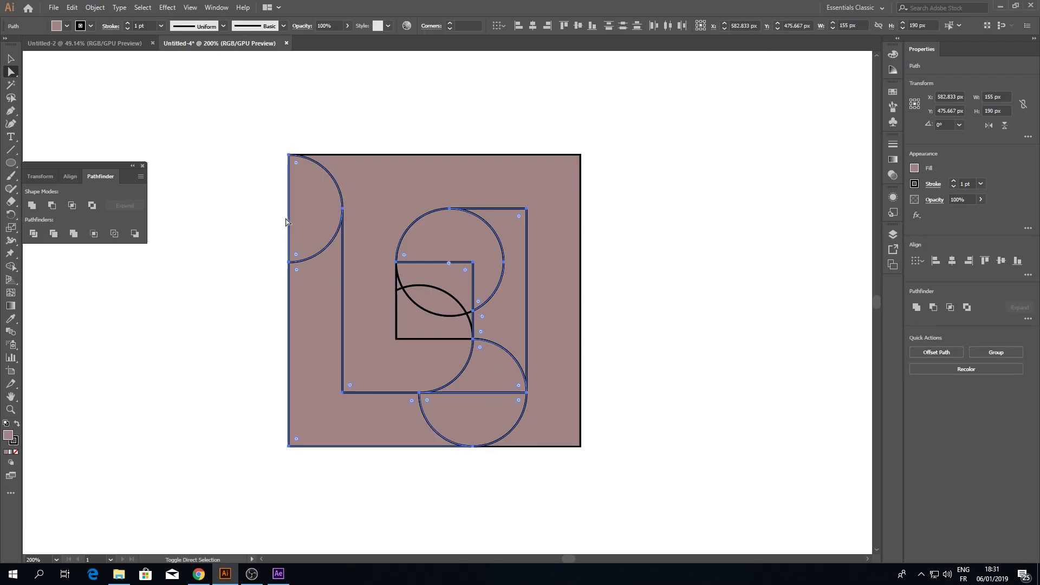
pyautogui.keyDown('shift'); pyautogui.click(307, 230); pyautogui.keyUp('shift')
pyautogui.click(30, 206)
# Step: Delete the four leftover pieces inside the small centre square, leaving it white
pyautogui.click(131, 301)
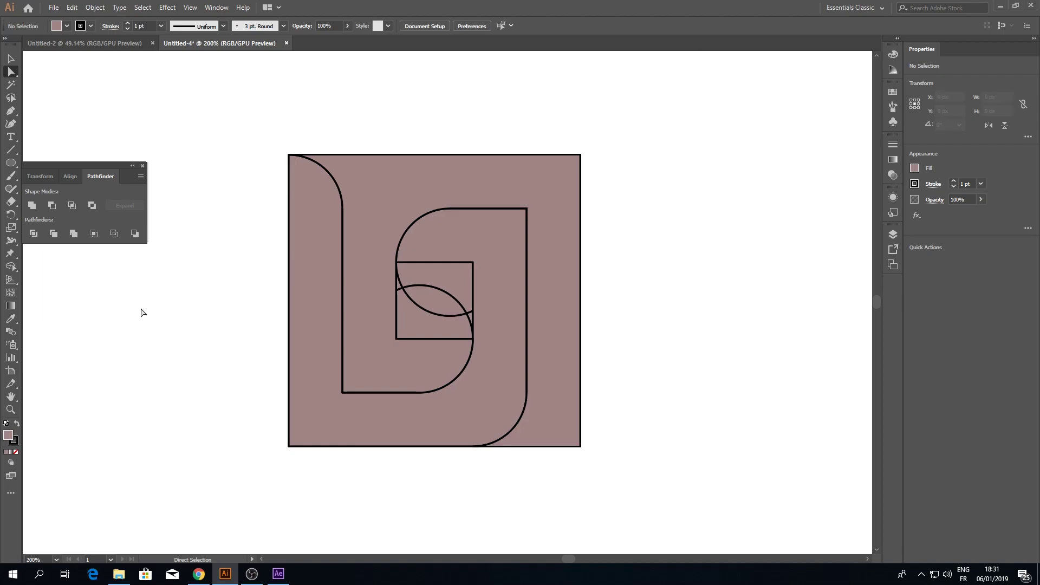
pyautogui.click(427, 323)
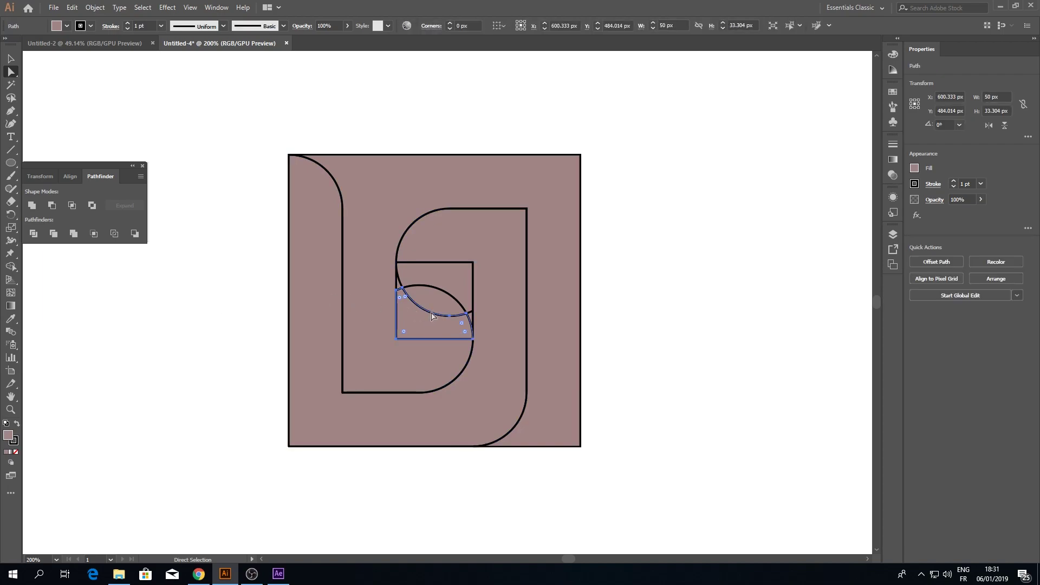
pyautogui.press('Delete')
pyautogui.click(431, 297)
pyautogui.press('Delete')
pyautogui.click(417, 274)
pyautogui.press('Delete')
pyautogui.press('Delete')
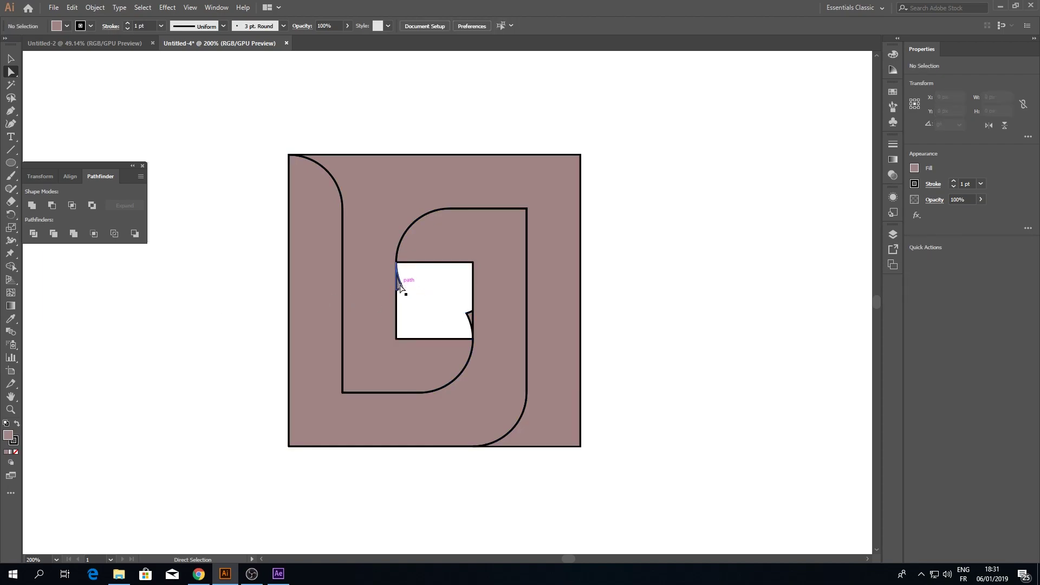
pyautogui.click(466, 319)
pyautogui.press('Delete')
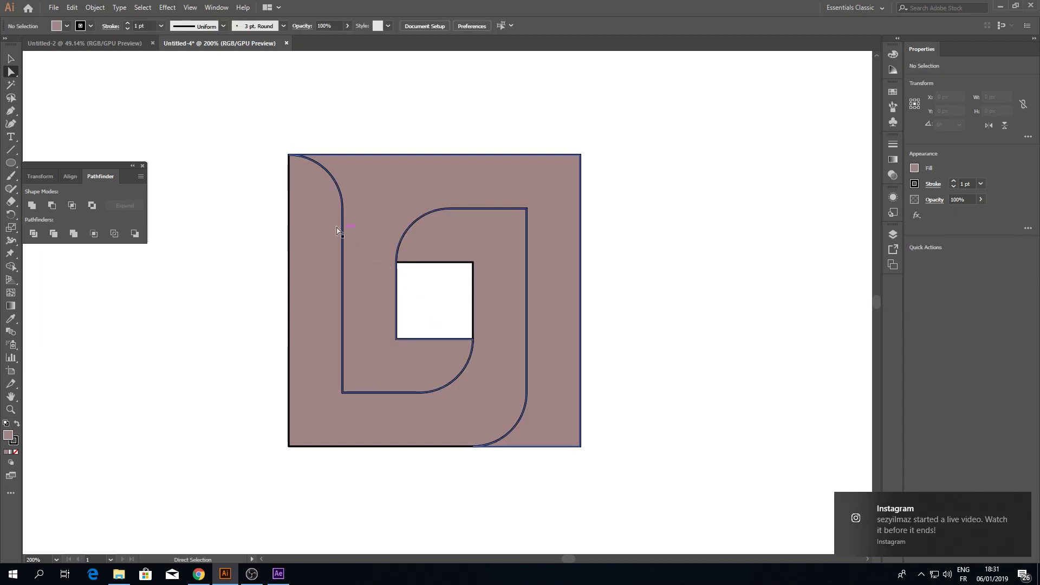
pyautogui.click(12, 57)
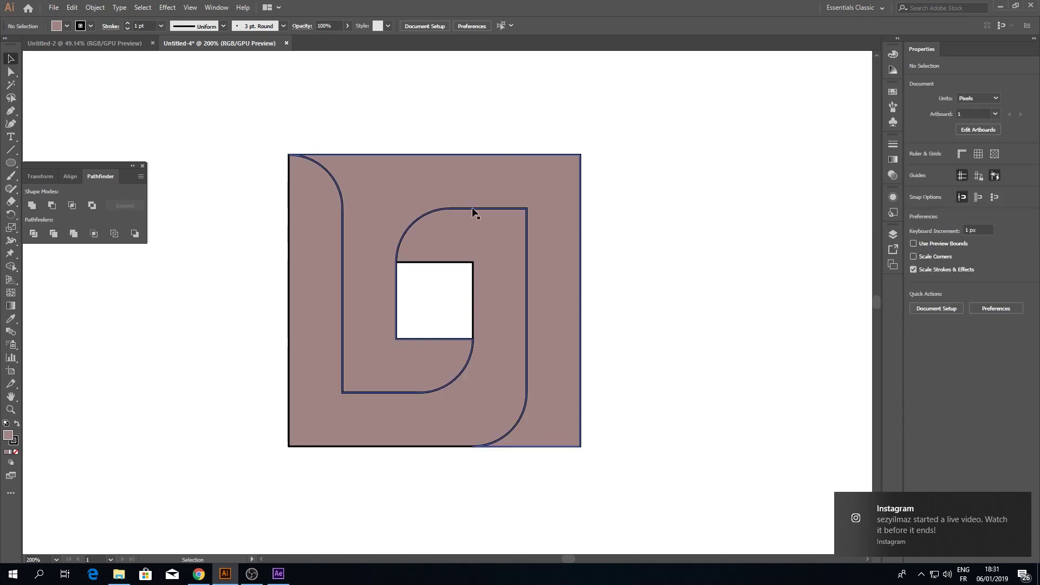
pyautogui.click(1018, 503)
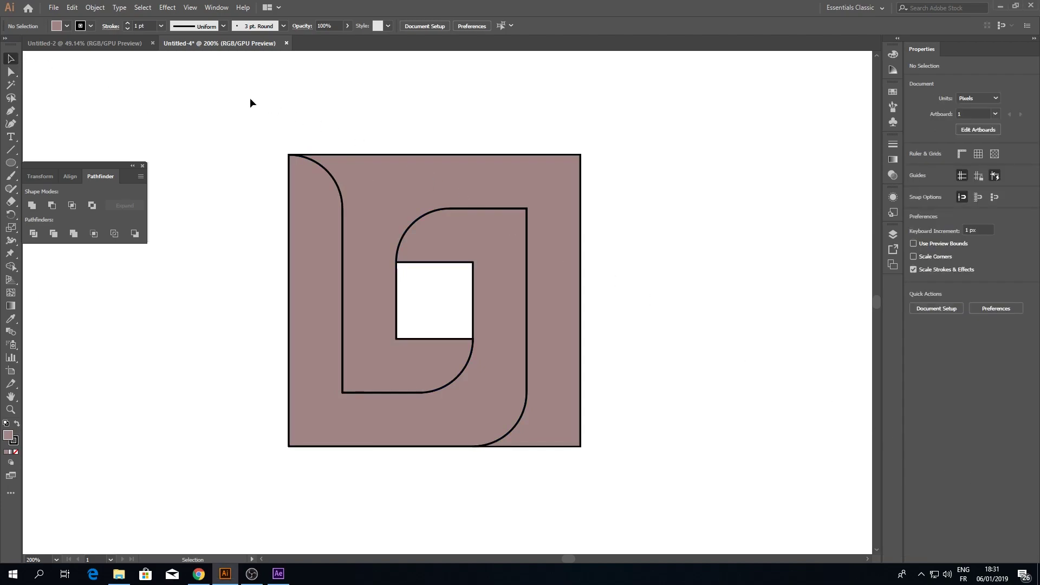
pyautogui.moveTo(245, 99); pyautogui.dragTo(620, 458)
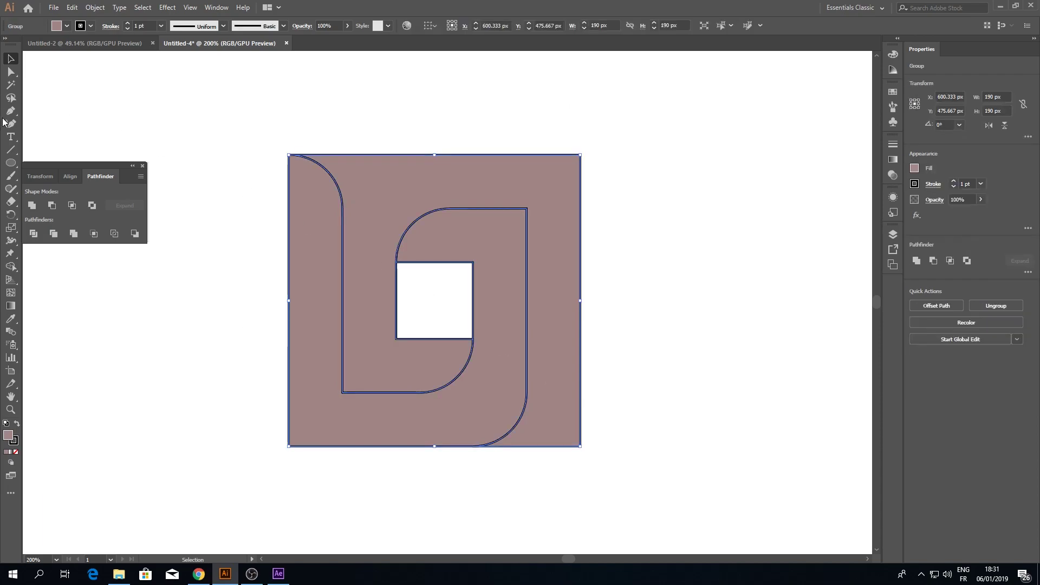
pyautogui.click(9, 73)
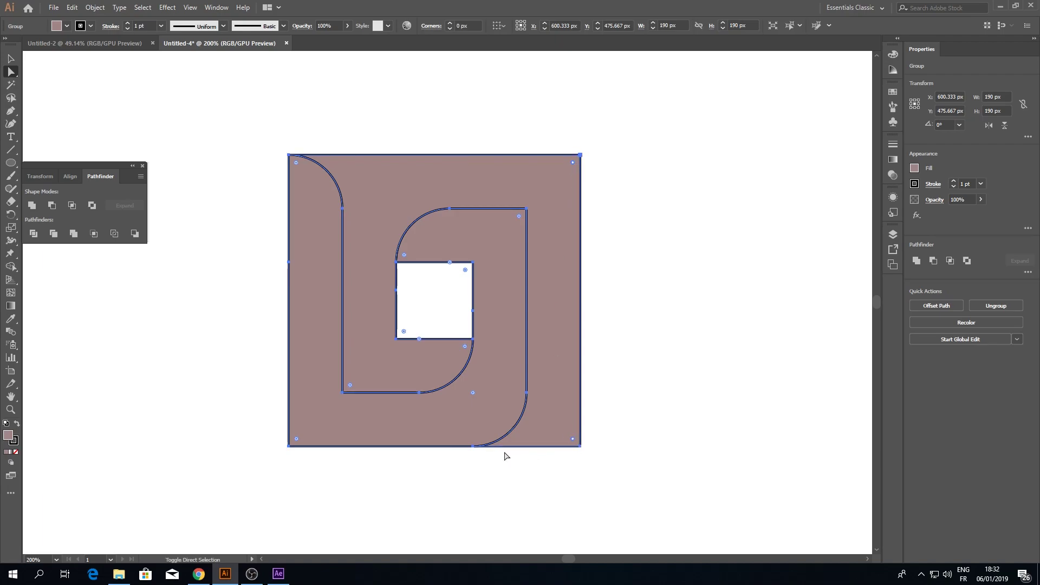
pyautogui.doubleClick(296, 440)
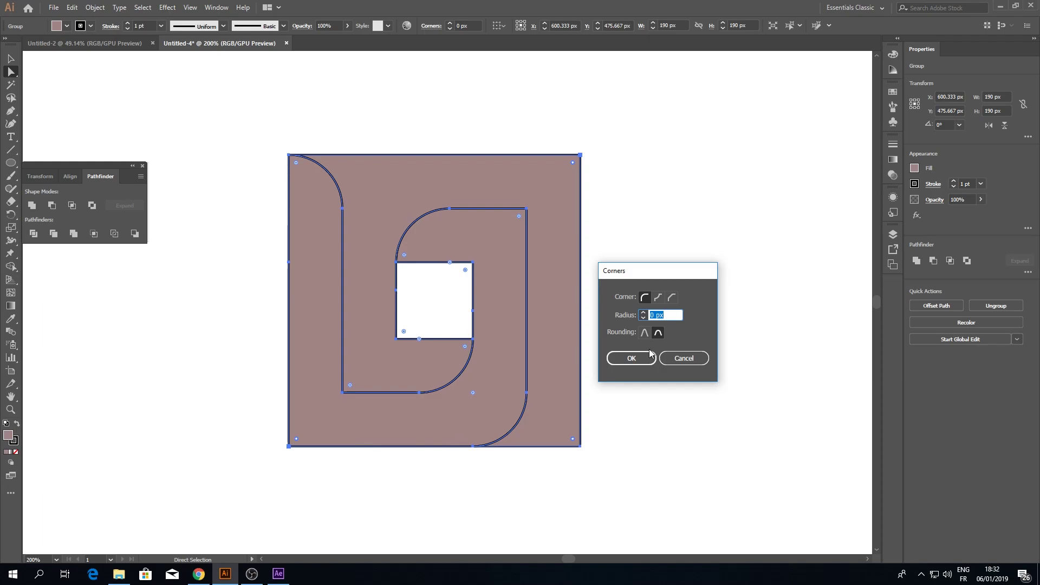
pyautogui.write('40')
pyautogui.click(632, 358)
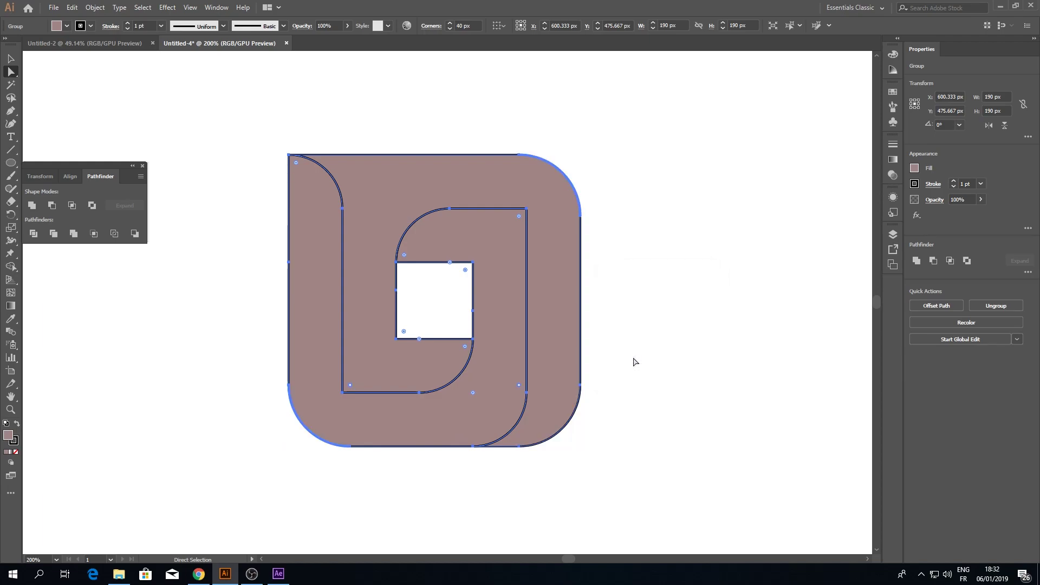
pyautogui.click(634, 359)
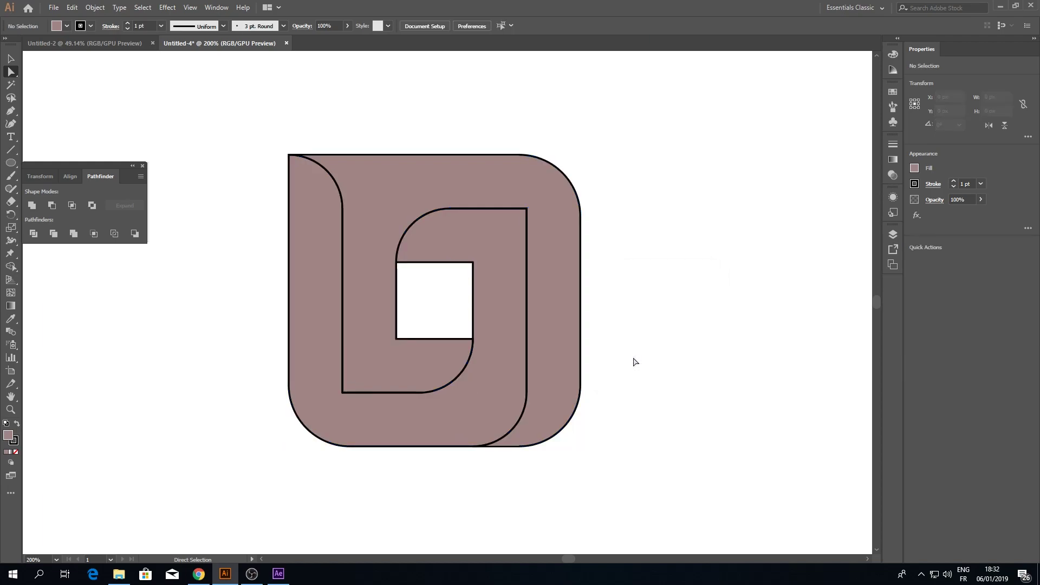
pyautogui.click(514, 234)
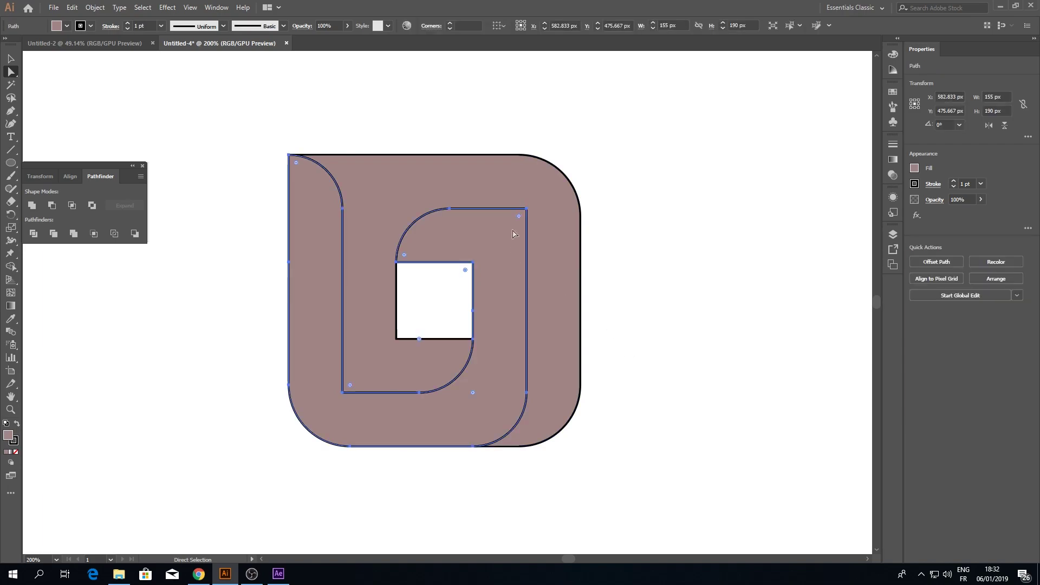
pyautogui.click(11, 58)
pyautogui.click(362, 181)
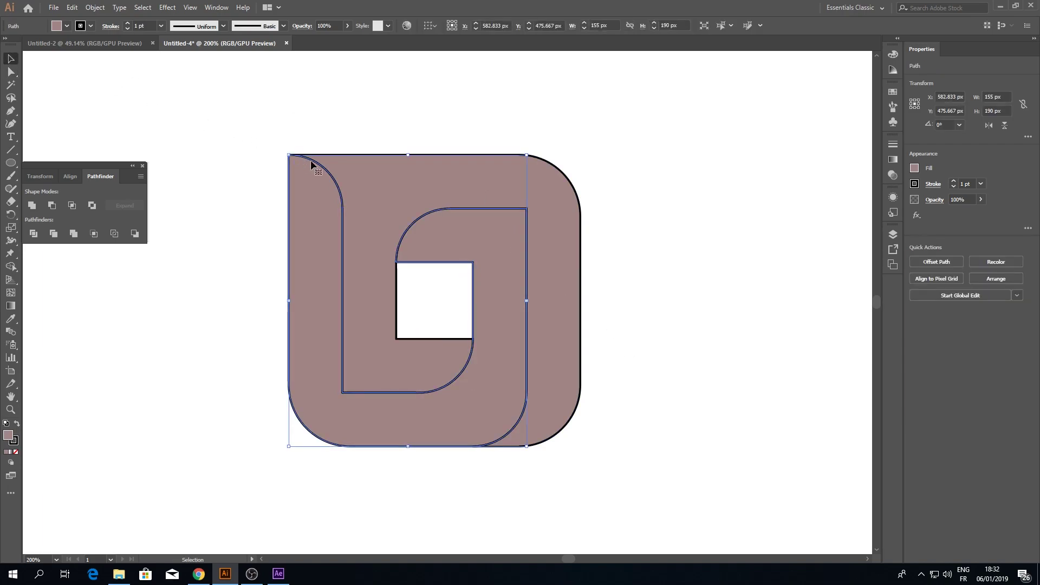
pyautogui.click(11, 72)
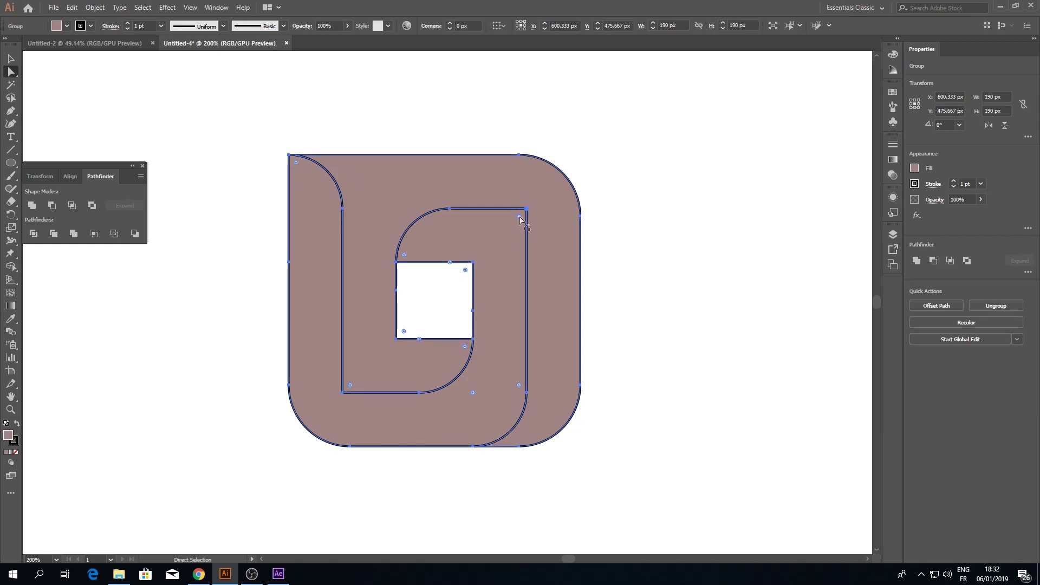
# Step: Round the lower-left corners with a 25 px radius
pyautogui.doubleClick(349, 388)
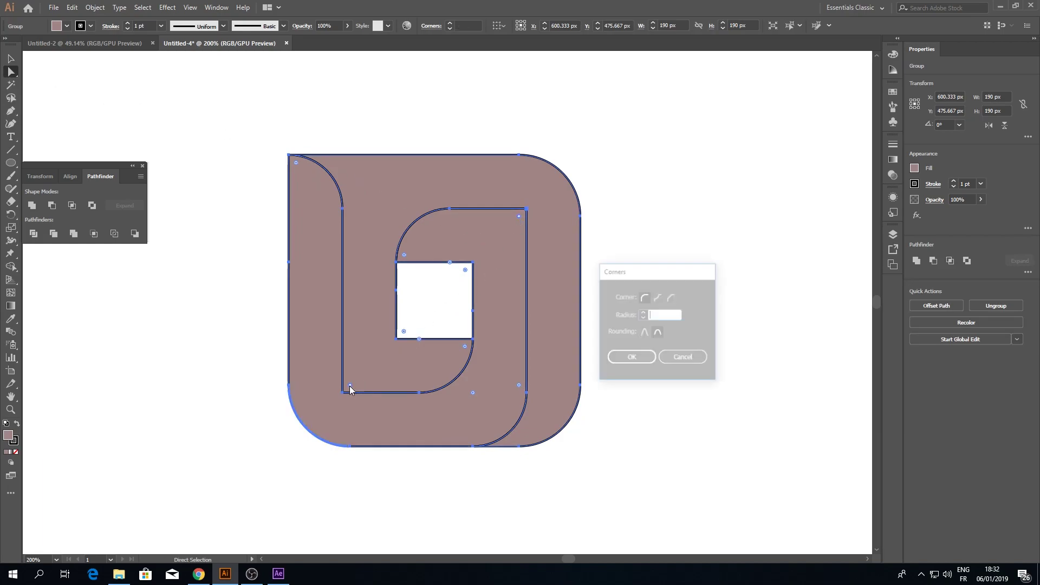
pyautogui.write('25')
pyautogui.click(619, 362)
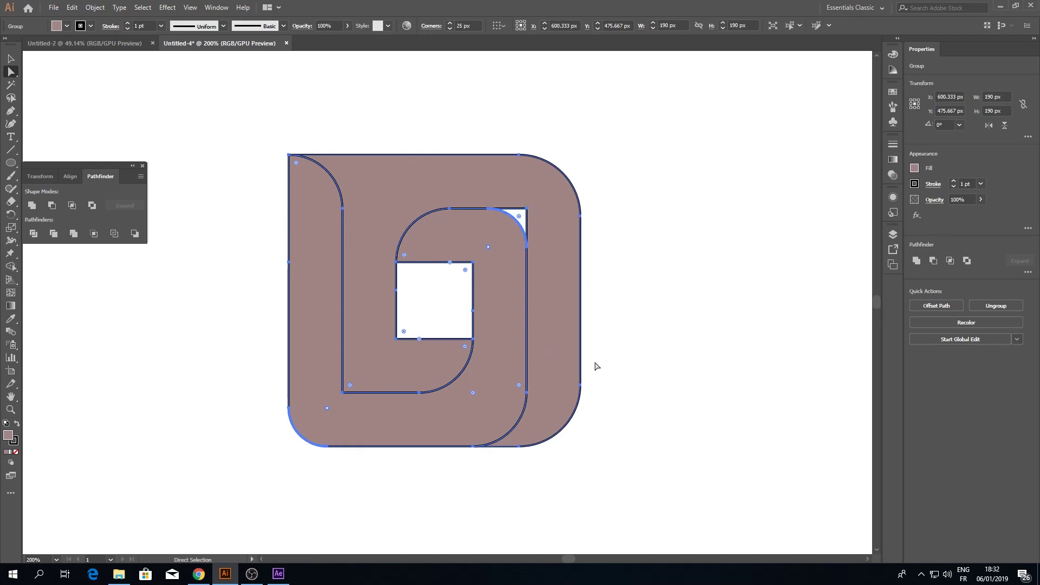
pyautogui.doubleClick(349, 388)
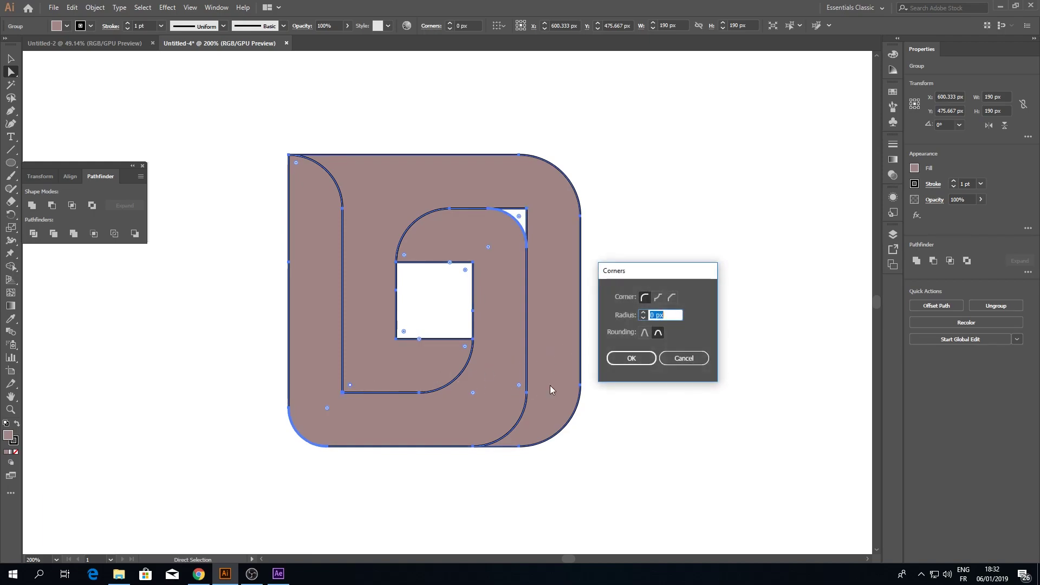
pyautogui.write('25')
pyautogui.click(629, 359)
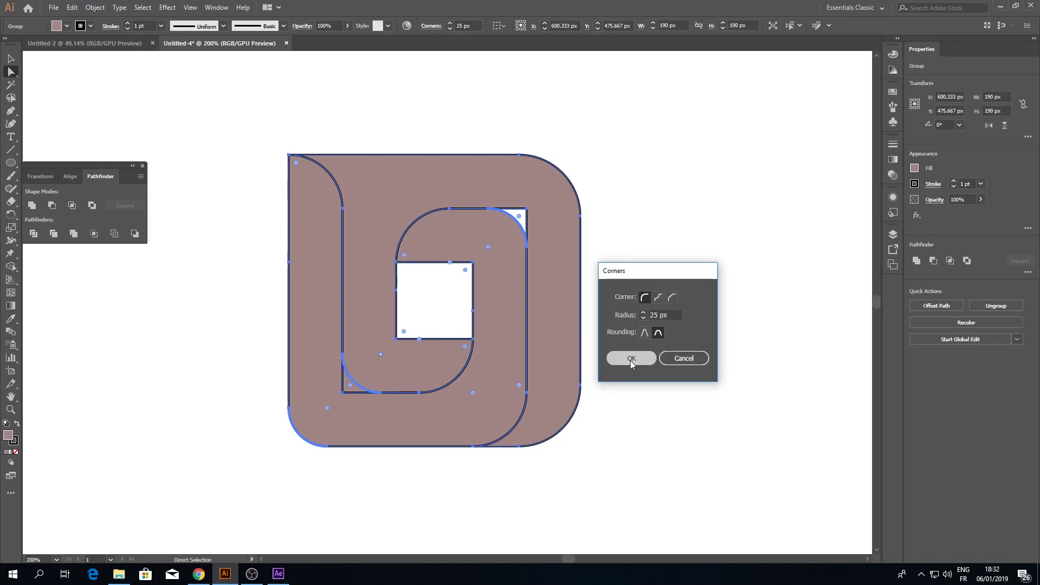
# Step: Round the upper-right inner corner with a 25 px radius
pyautogui.doubleClick(519, 219)
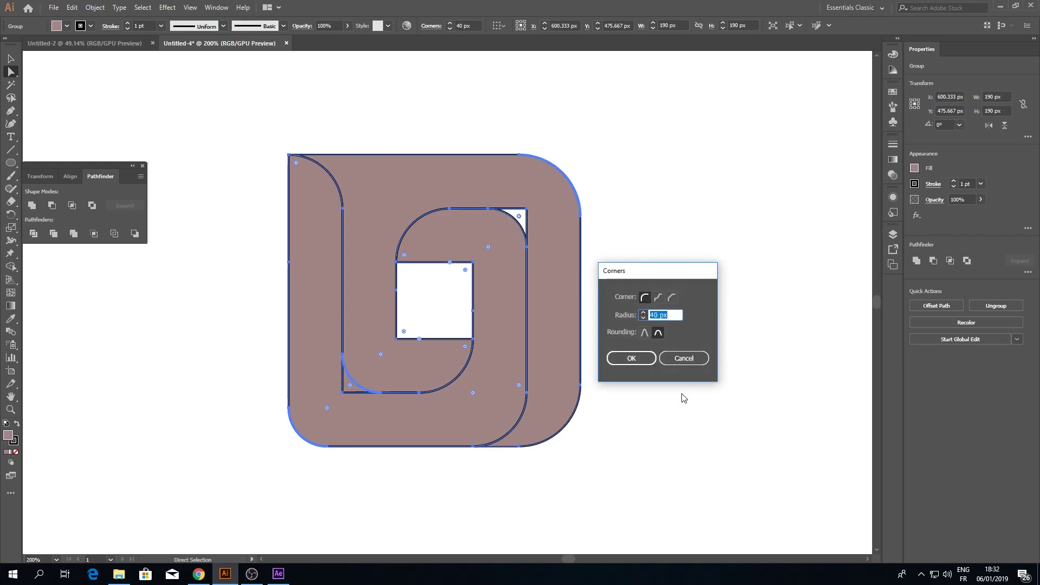
pyautogui.click(684, 358)
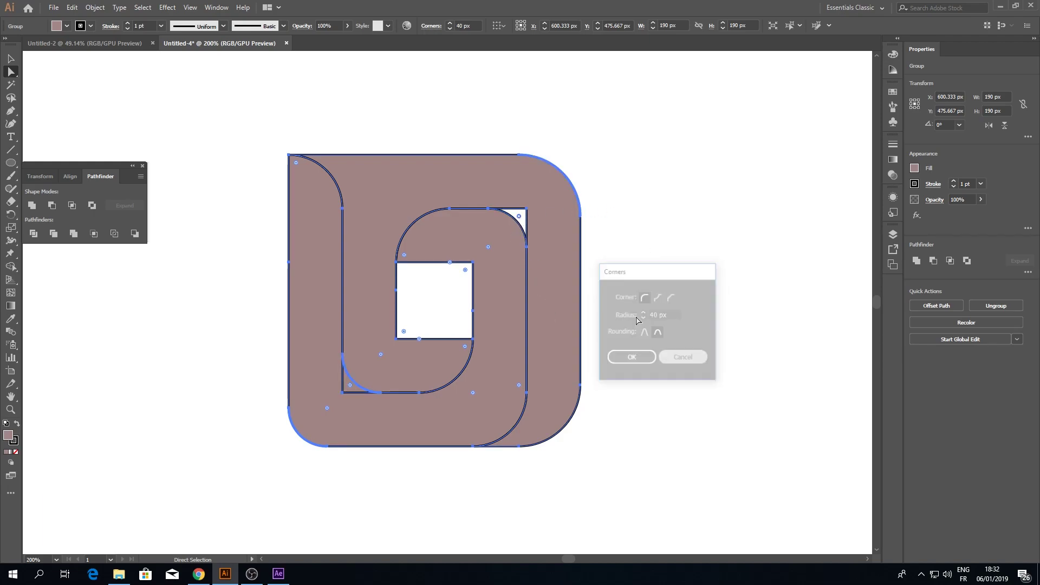
pyautogui.click(526, 221)
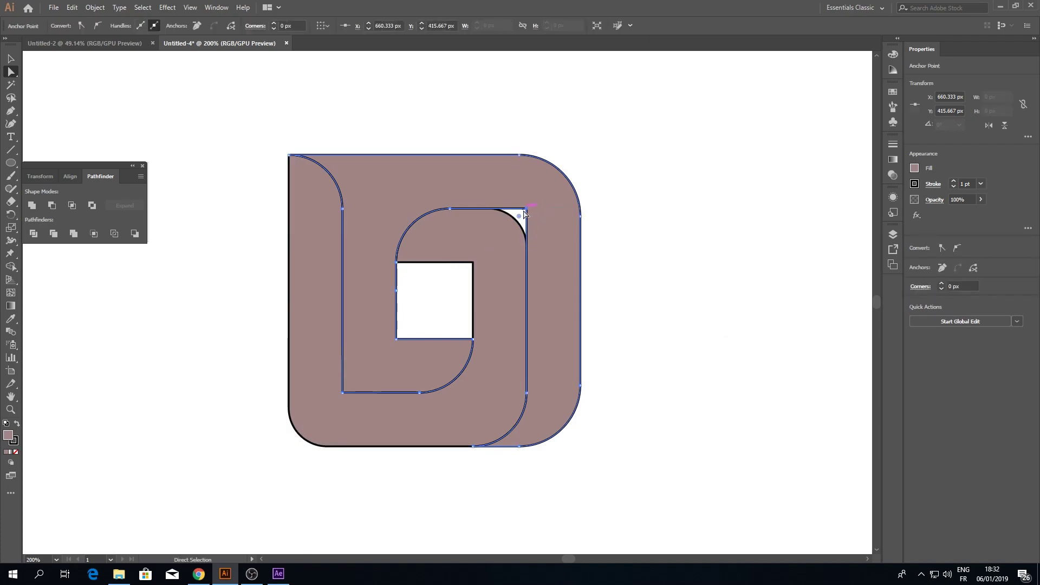
pyautogui.doubleClick(520, 218)
pyautogui.write('25')
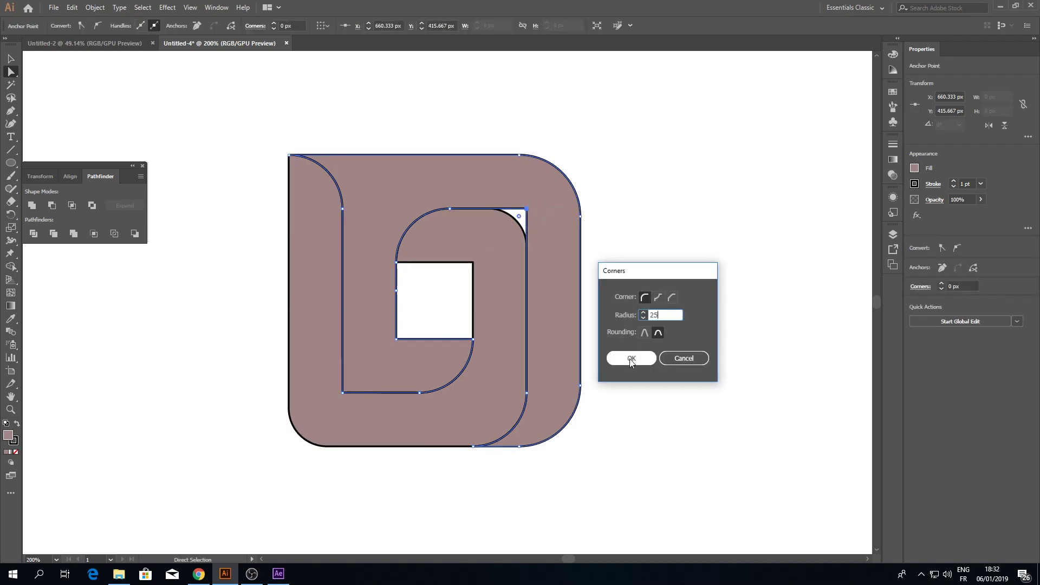
pyautogui.click(629, 358)
pyautogui.click(629, 363)
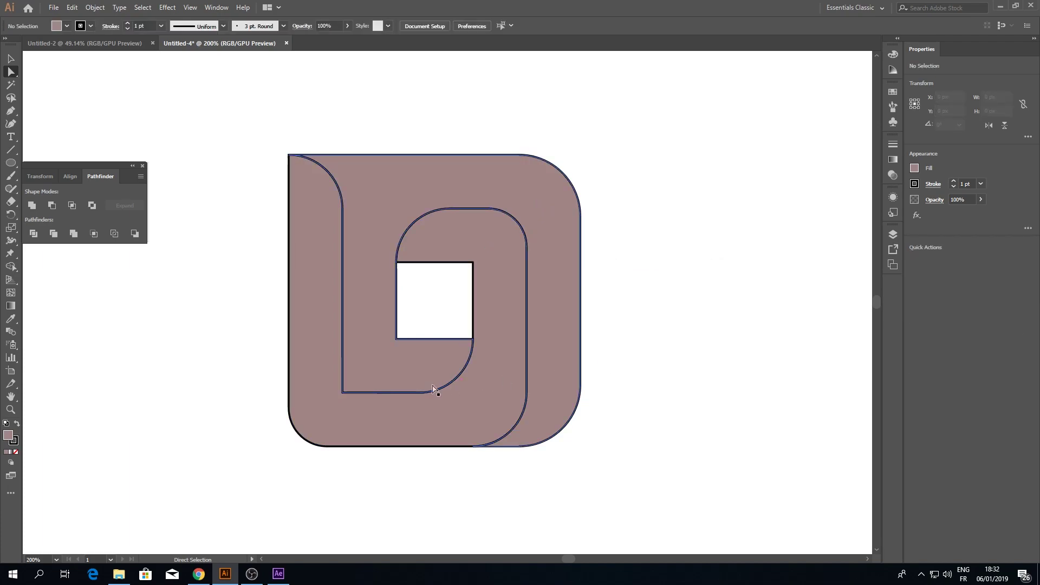
# Step: Round the inner path's lower-left corner to 25 px, then deselect
pyautogui.click(401, 392)
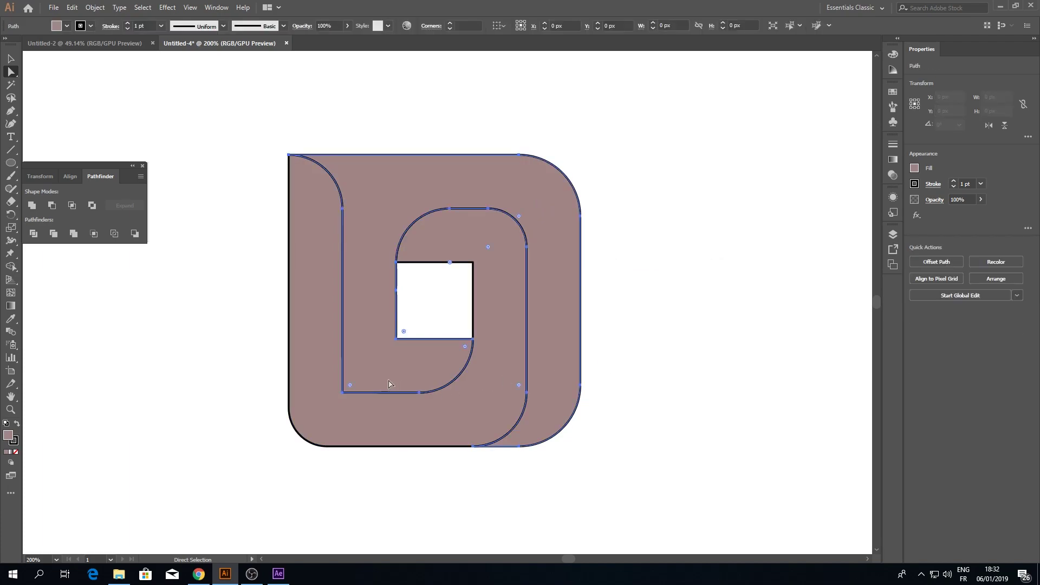
pyautogui.doubleClick(350, 389)
pyautogui.write('25')
pyautogui.click(628, 359)
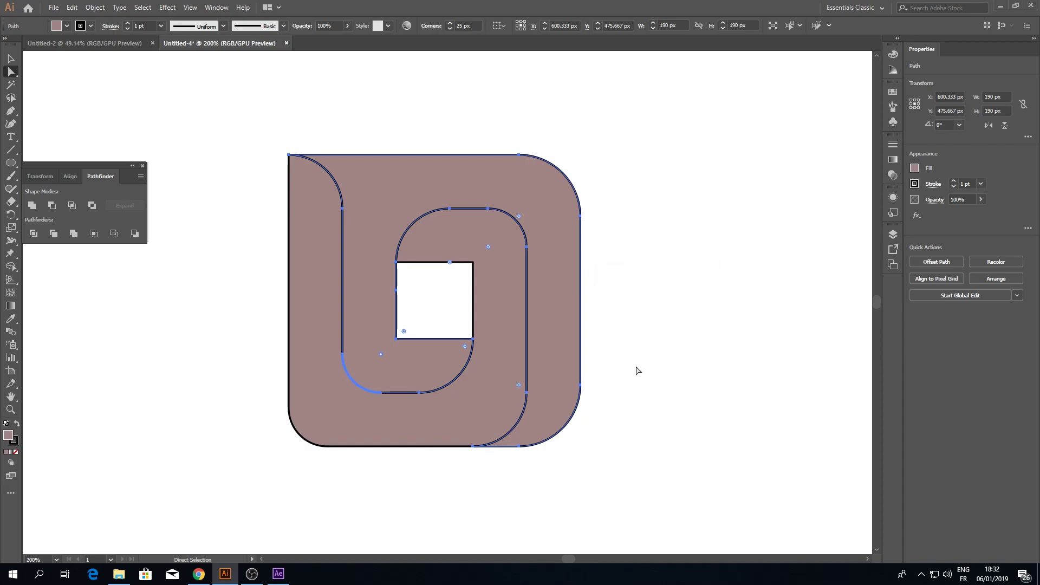
pyautogui.click(637, 370)
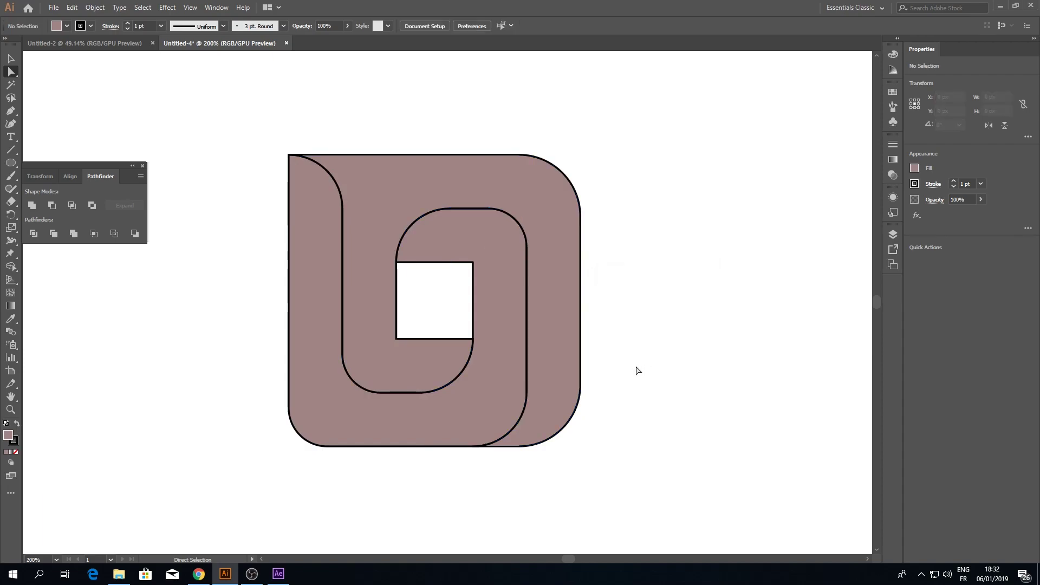
pyautogui.click(11, 58)
# Step: Set the interlocking shape's stroke to None
pyautogui.click(308, 212)
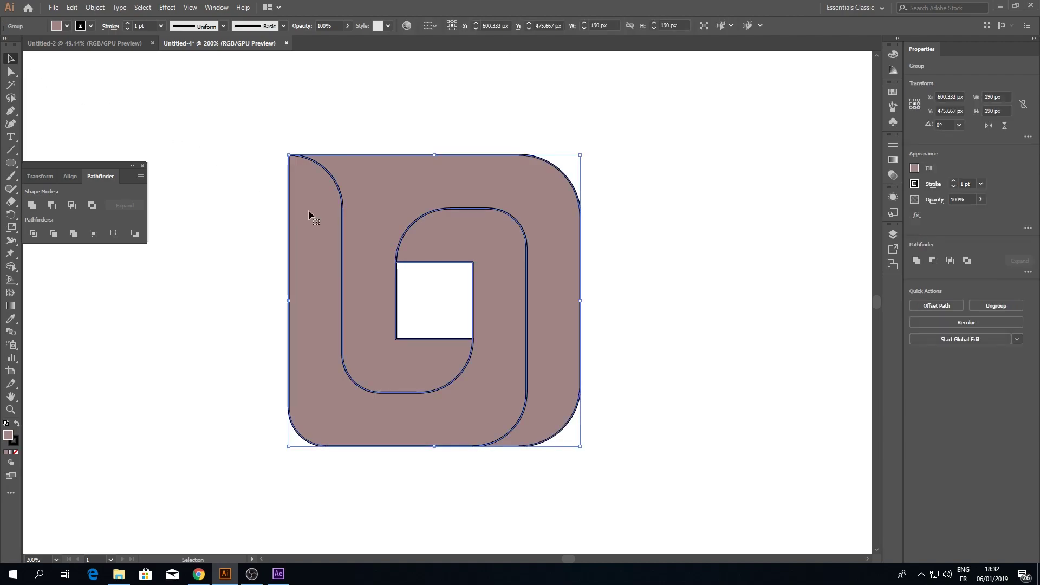
pyautogui.click(15, 443)
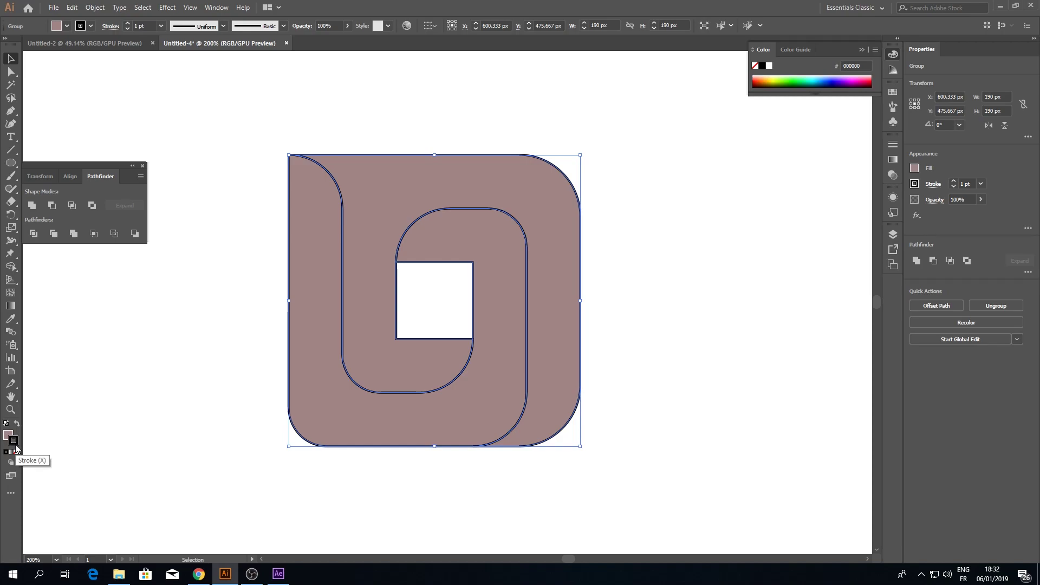
pyautogui.click(15, 451)
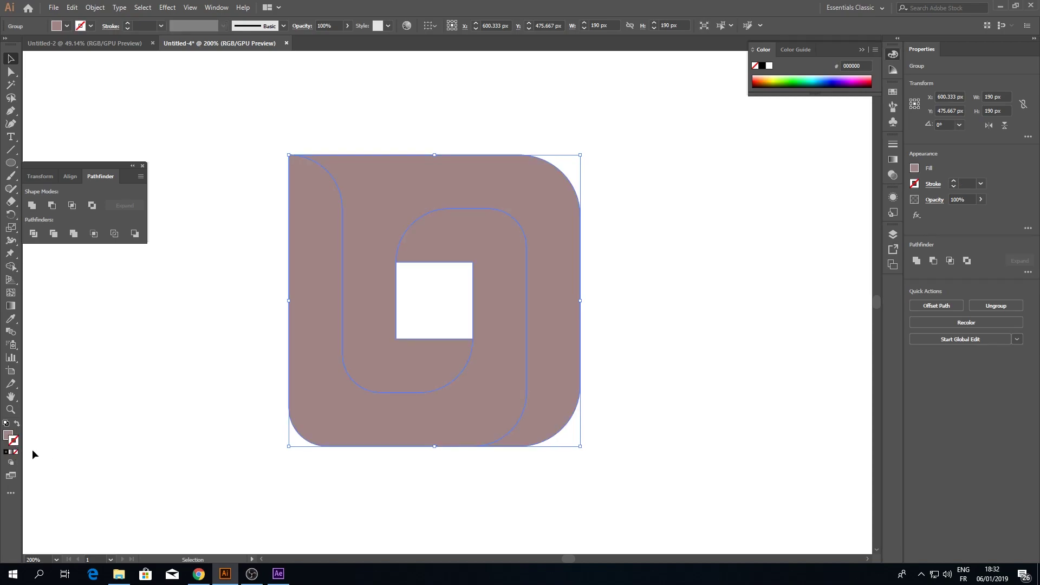
pyautogui.click(112, 422)
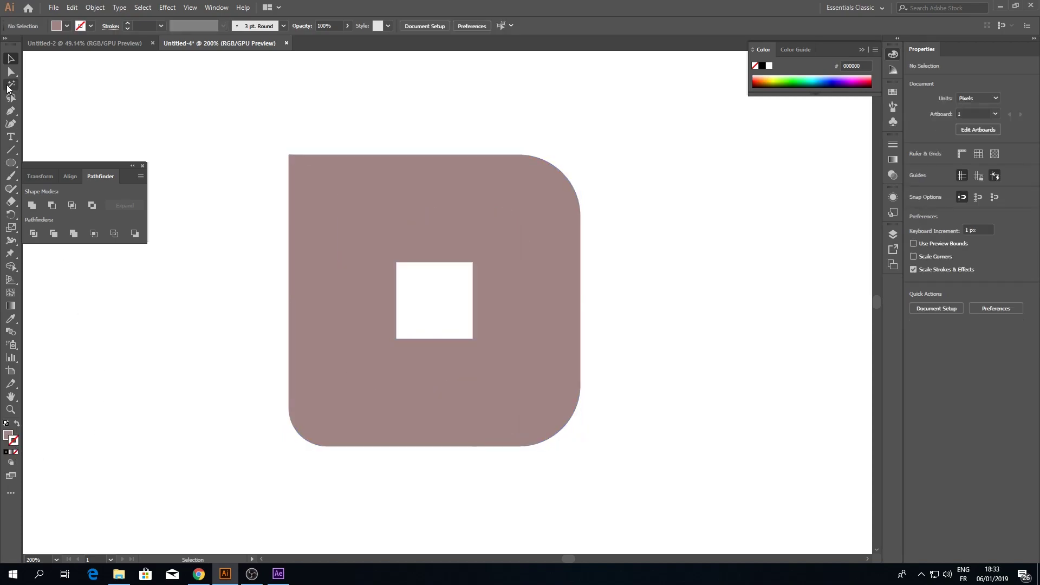
# Step: Rotate the shape 45° into a diamond orientation
pyautogui.click(366, 193)
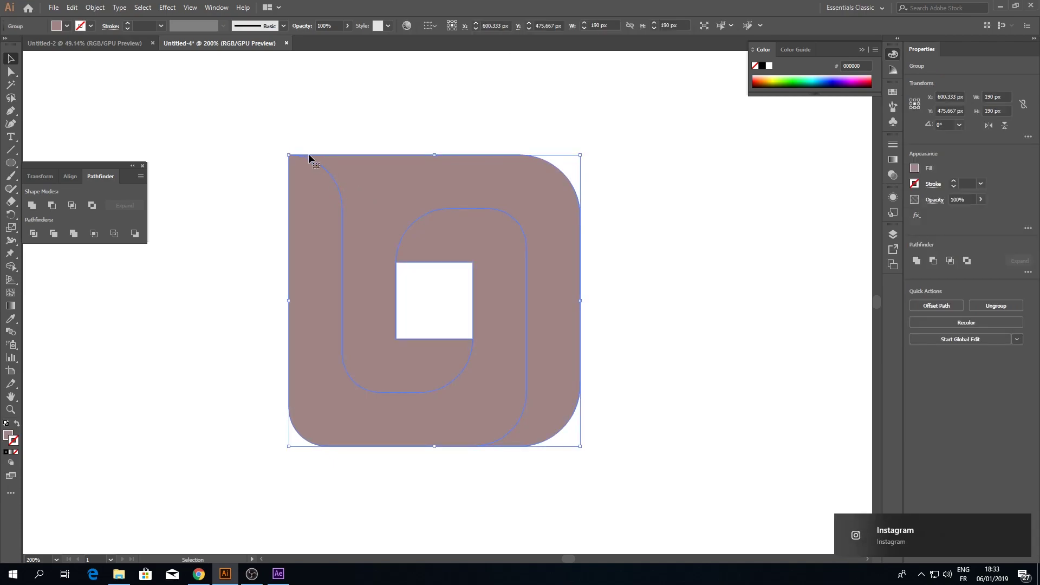
pyautogui.hotkey('ctrl', 'shift', 'b')
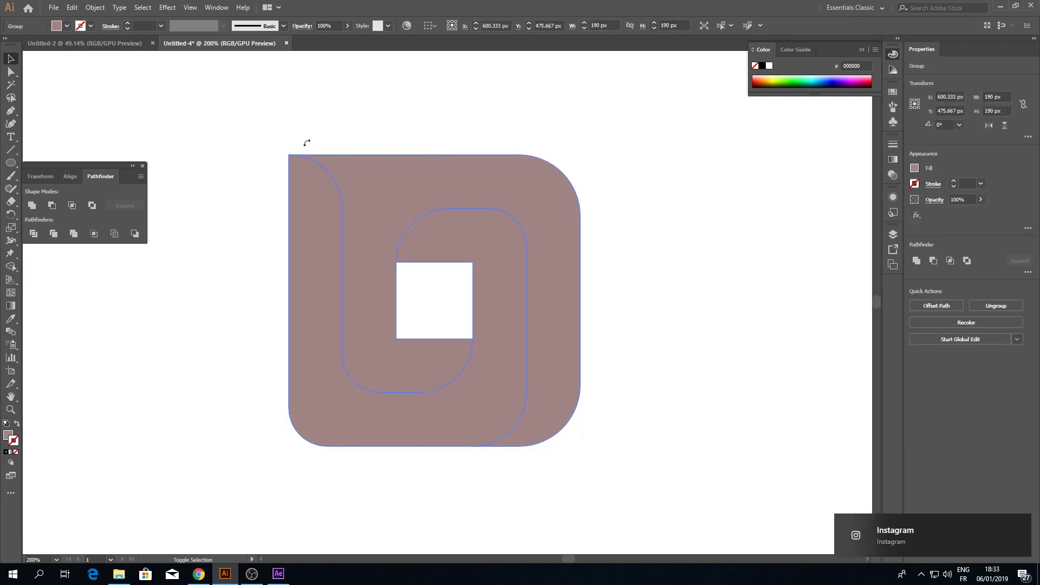
pyautogui.moveTo(306, 142); pyautogui.dragTo(391, 125)
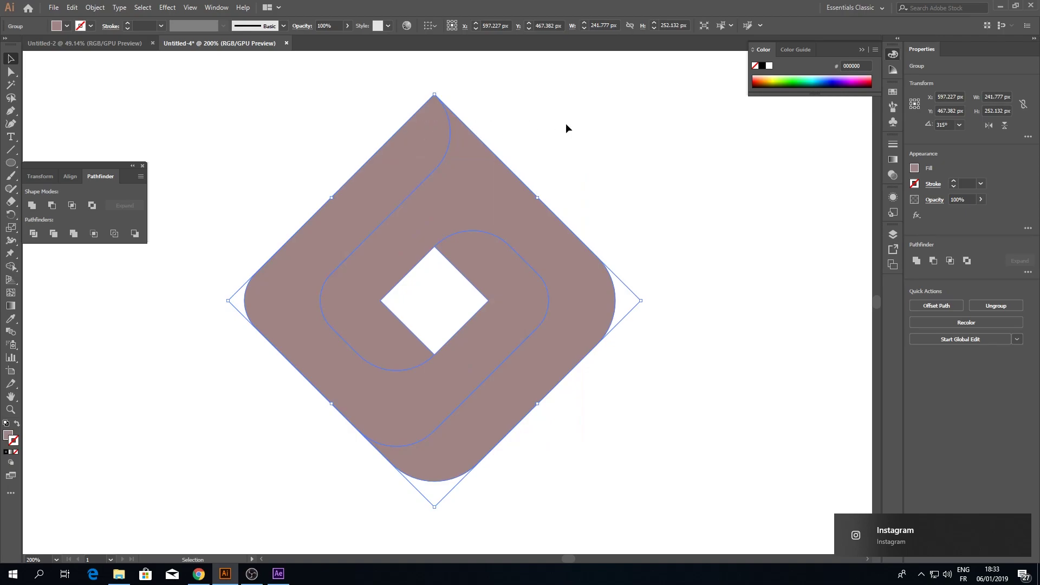
pyautogui.click(595, 137)
# Step: Select the front band and apply a freeform gradient to its fill
pyautogui.press('a')
pyautogui.click(478, 300)
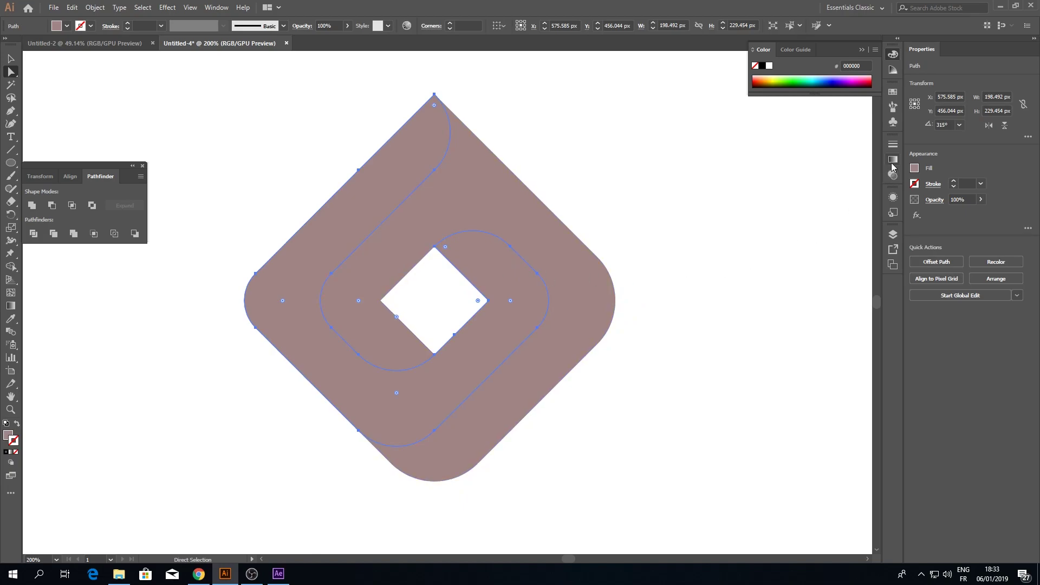
pyautogui.click(7, 436)
pyautogui.click(894, 162)
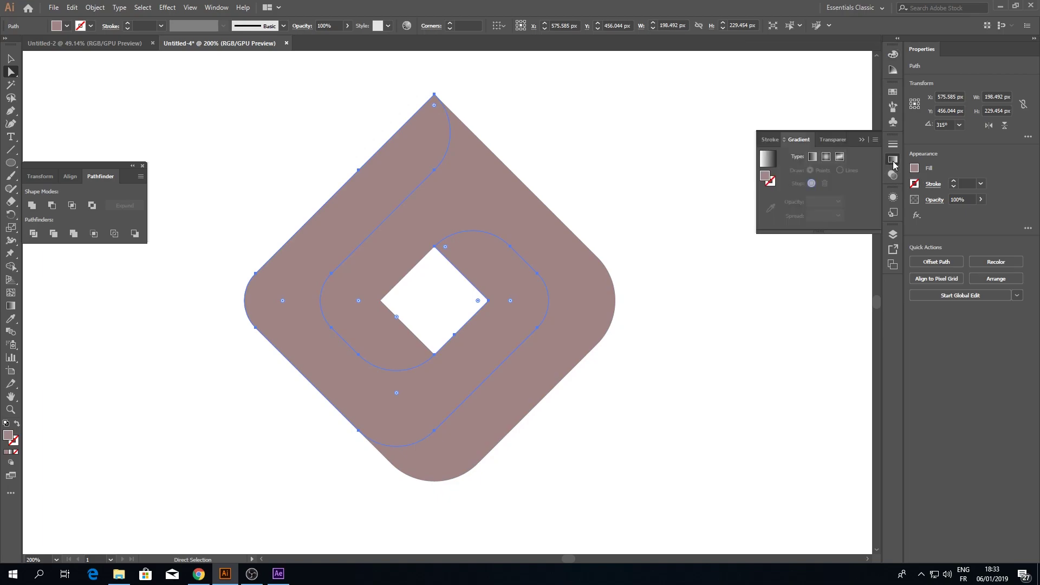
pyautogui.click(840, 157)
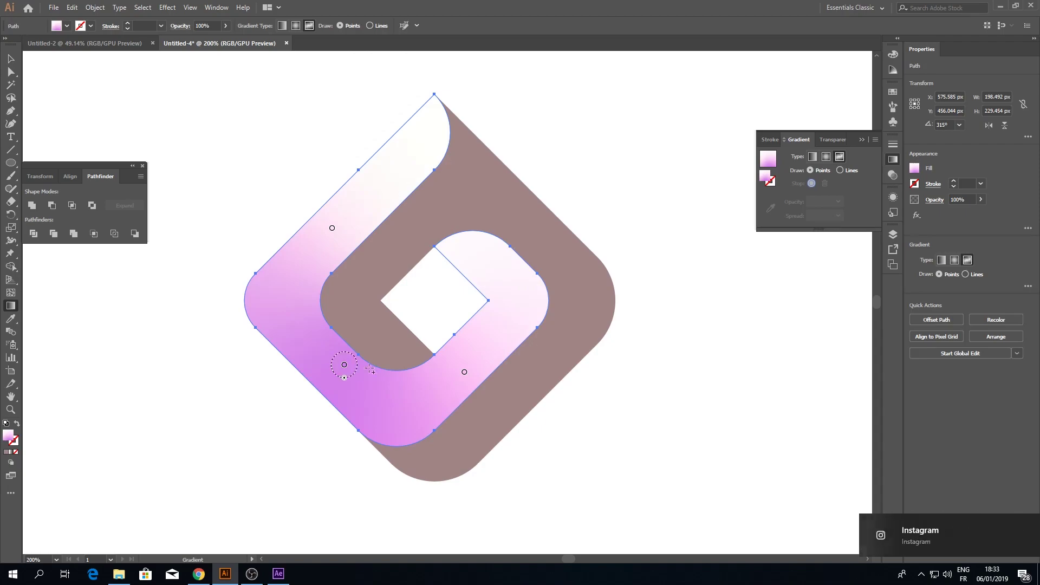
# Step: Make one gradient point dark navy and move it to the band's top corner
pyautogui.moveTo(464, 372); pyautogui.dragTo(509, 320)
pyautogui.doubleClick(509, 321)
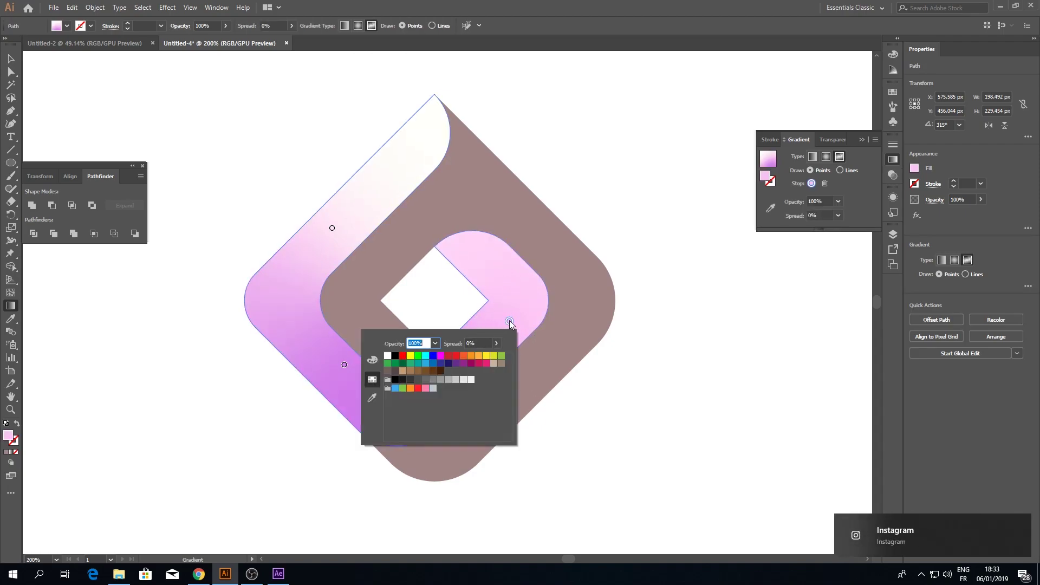
pyautogui.click(509, 320)
pyautogui.doubleClick(509, 321)
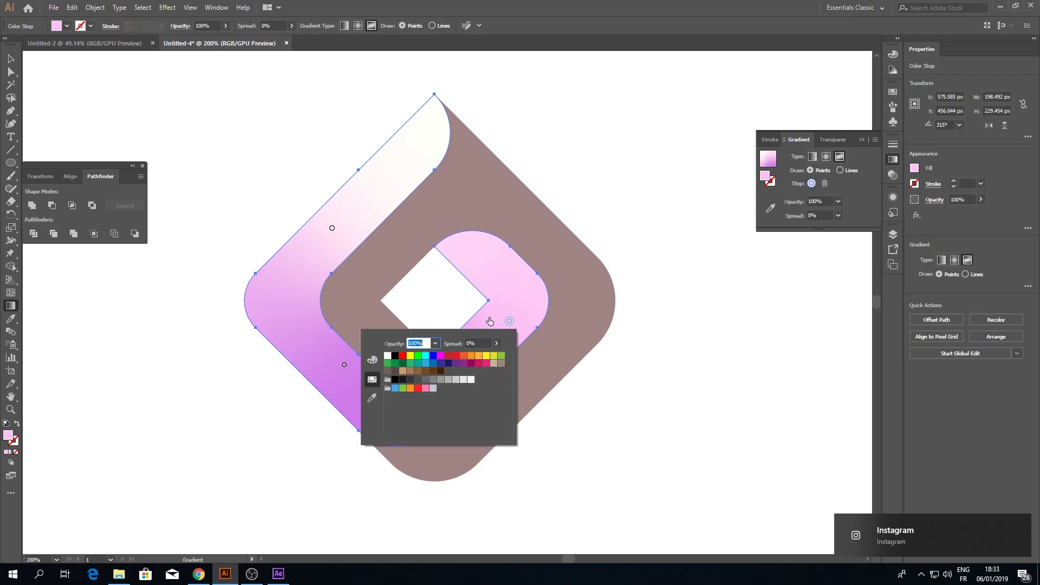
pyautogui.click(448, 363)
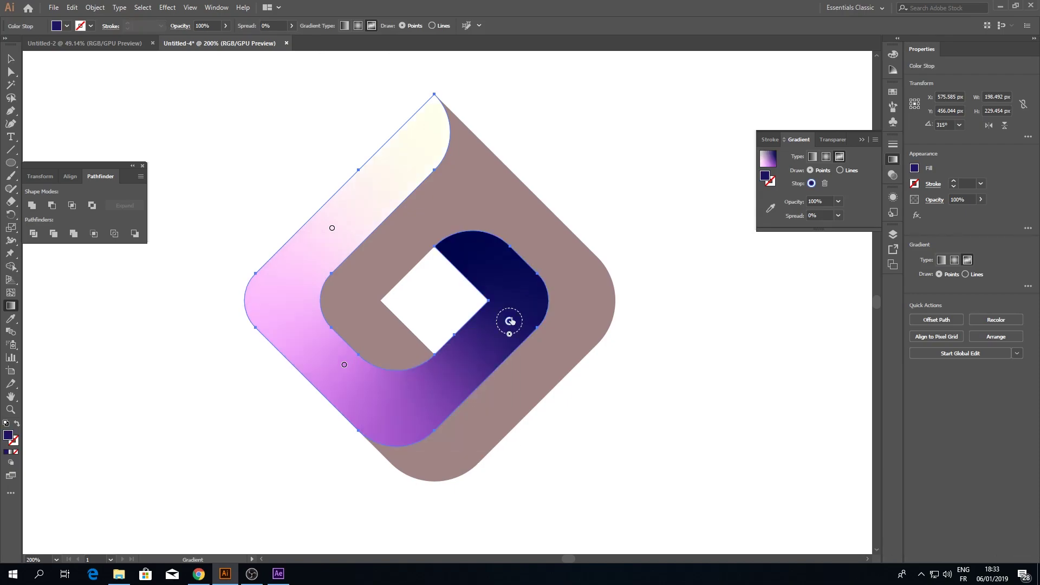
pyautogui.moveTo(509, 322); pyautogui.dragTo(455, 236)
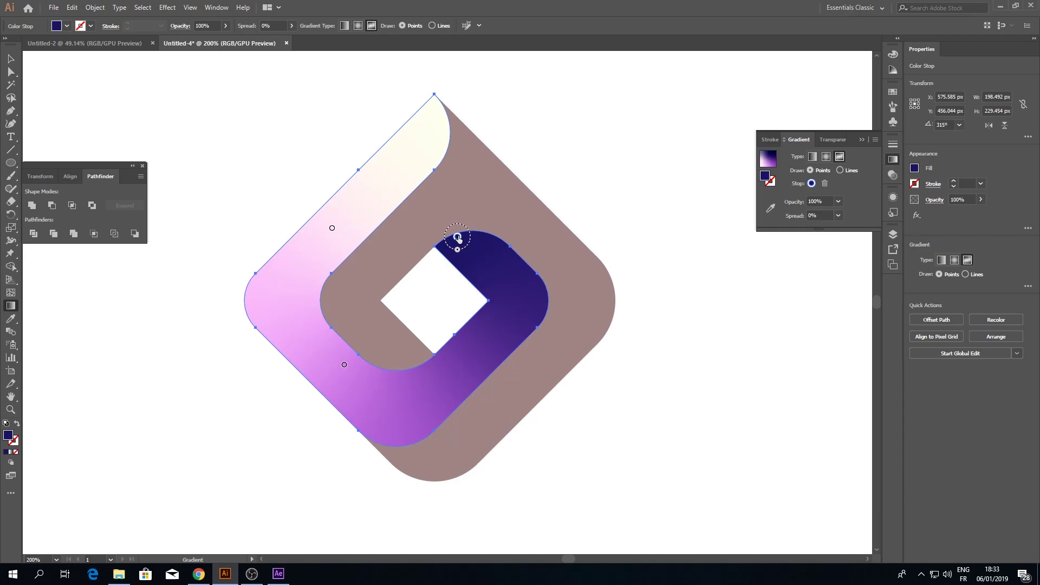
# Step: Add a light-blue gradient point toward the band's lower right
pyautogui.click(445, 378)
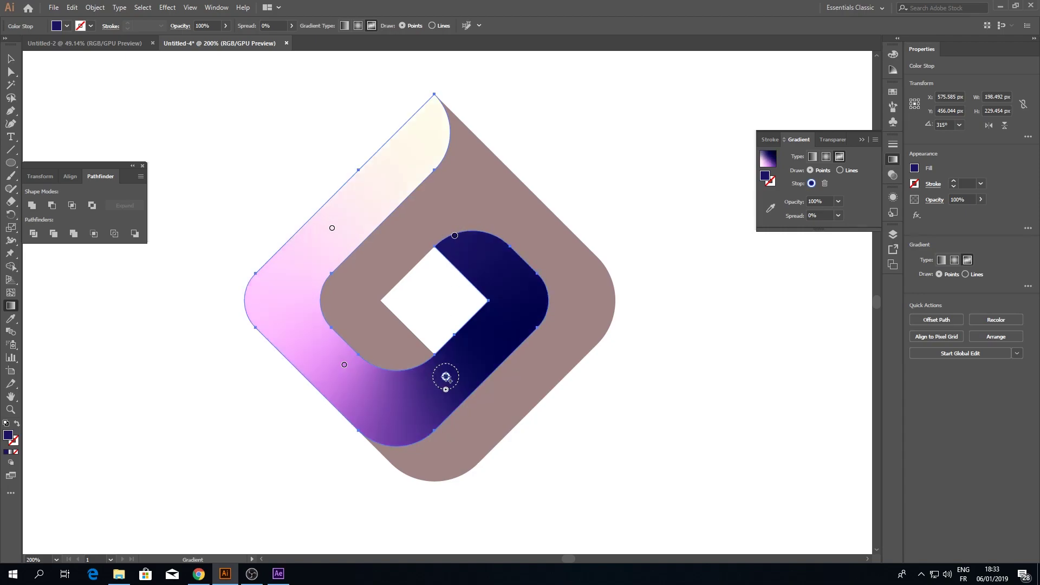
pyautogui.doubleClick(445, 377)
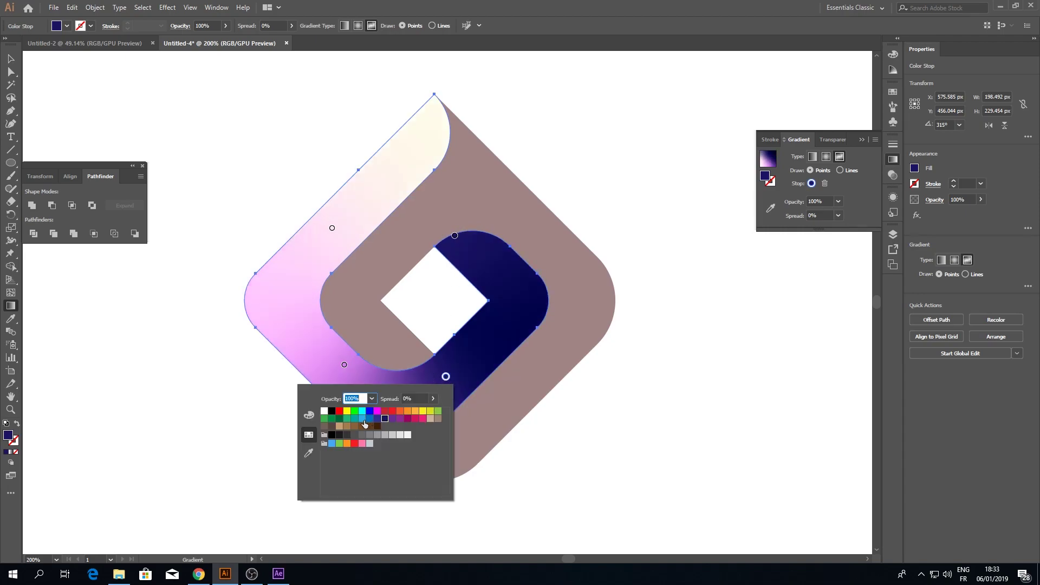
pyautogui.click(362, 419)
pyautogui.click(447, 375)
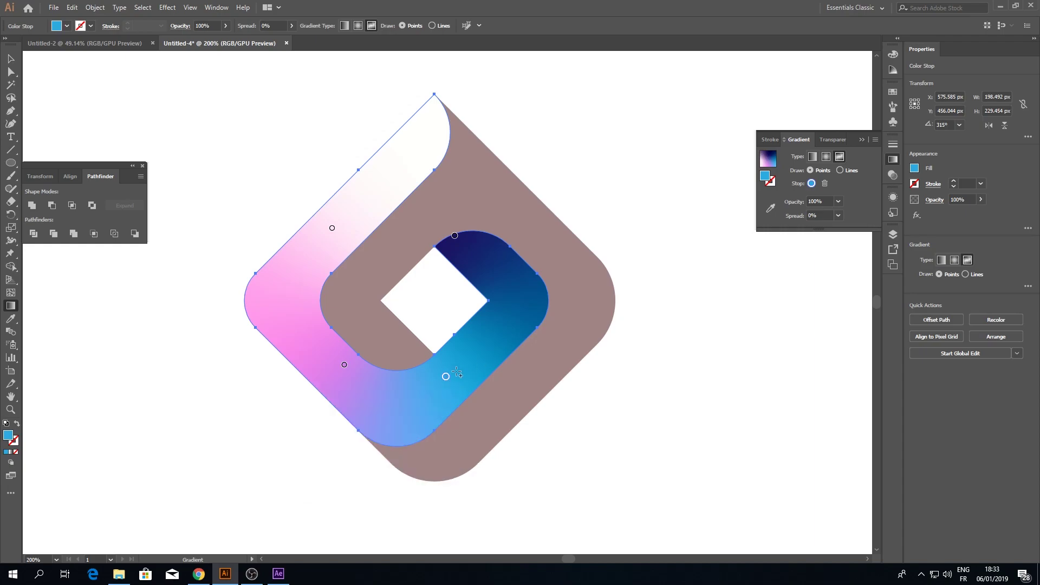
pyautogui.moveTo(446, 378); pyautogui.dragTo(484, 353)
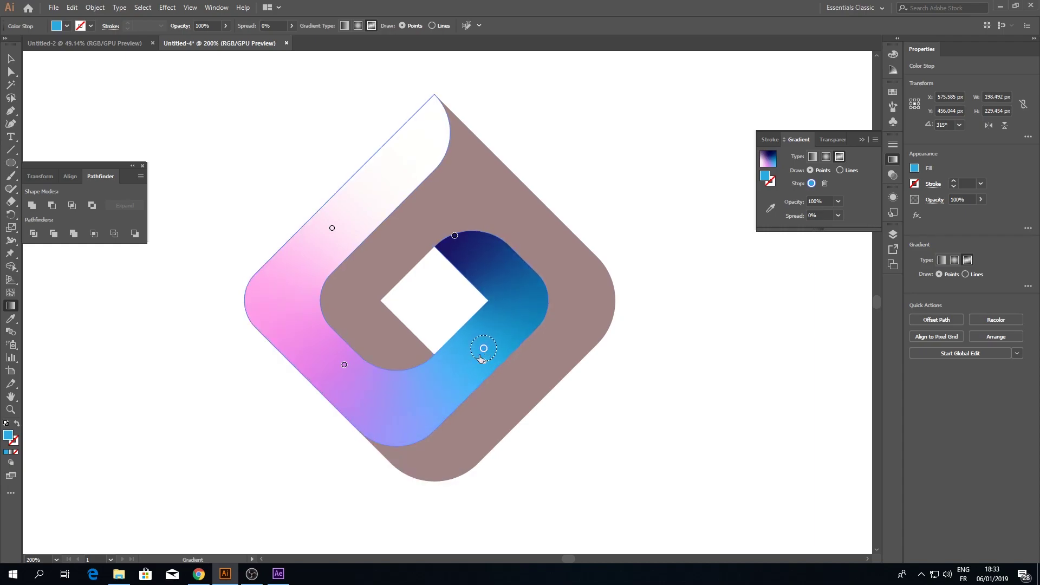
# Step: Move the purple point down the left arm and recolour it blue, and turn the pink point cyan
pyautogui.moveTo(345, 365); pyautogui.dragTo(313, 353)
pyautogui.doubleClick(313, 352)
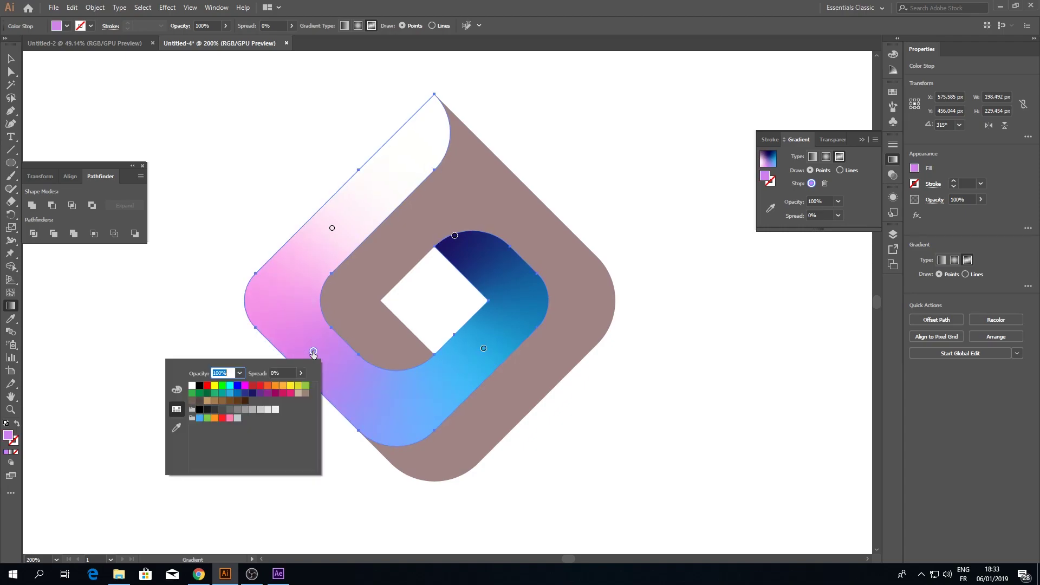
pyautogui.click(230, 393)
pyautogui.doubleClick(332, 229)
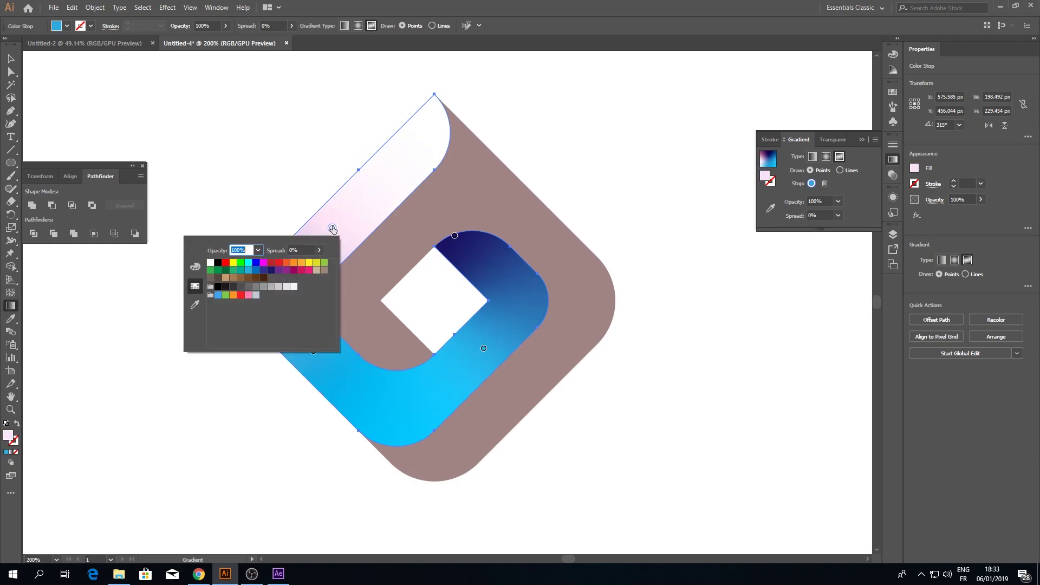
pyautogui.click(248, 262)
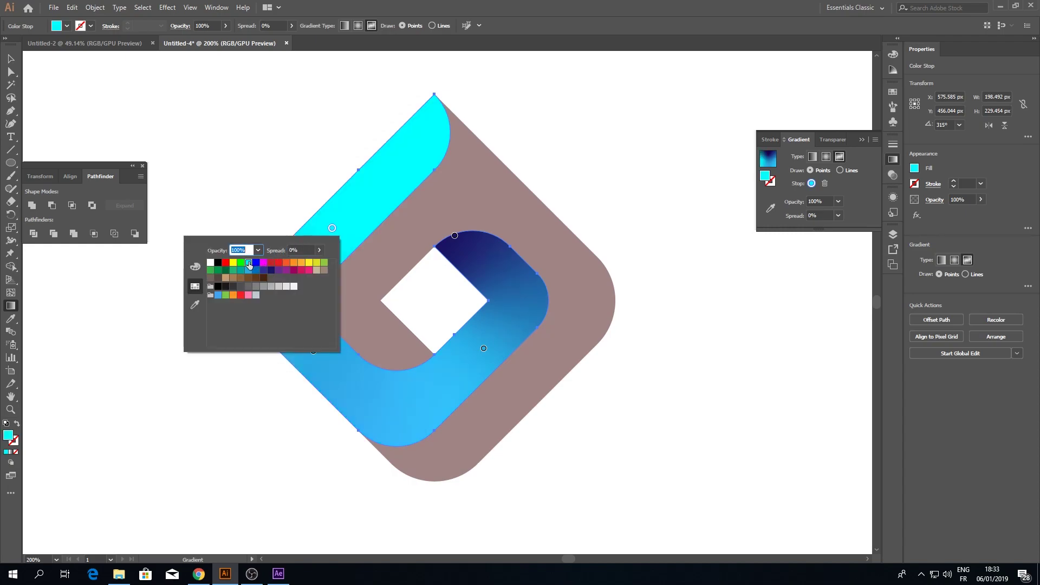
pyautogui.click(281, 167)
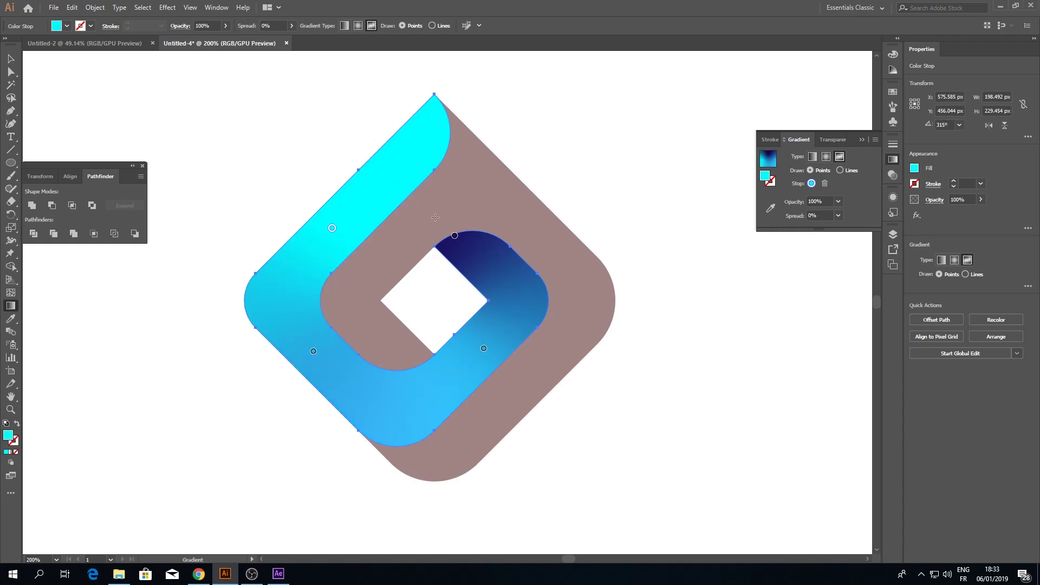
pyautogui.click(11, 71)
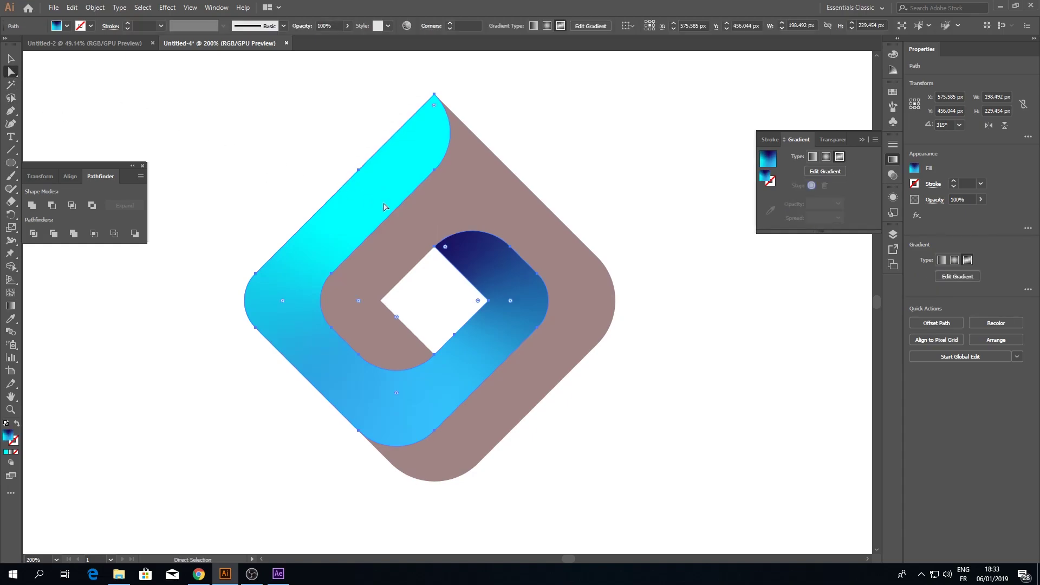
# Step: Give the mauve back shape a freeform gradient with a dark navy point at the lower right
pyautogui.click(424, 216)
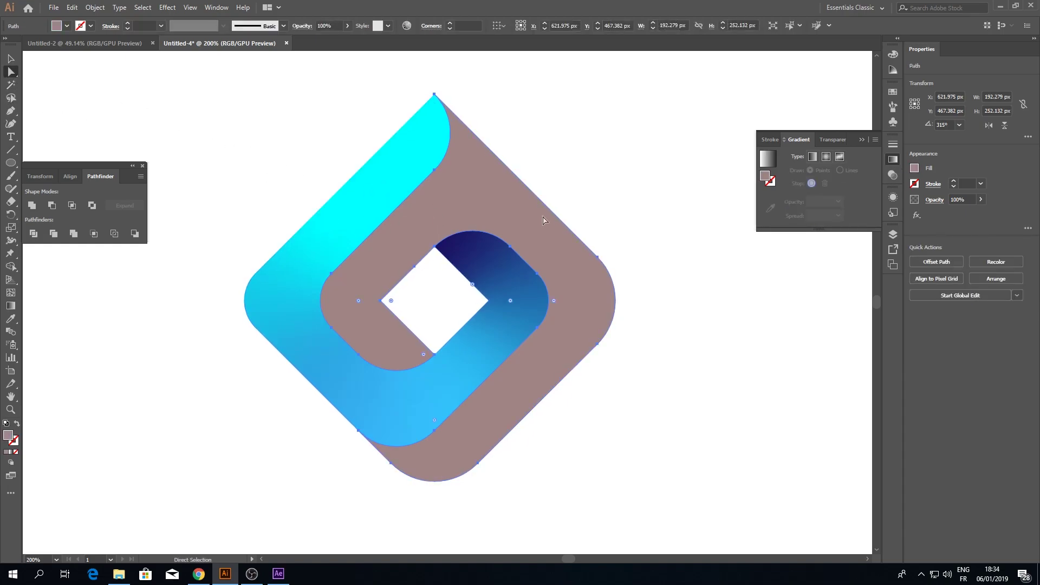
pyautogui.click(840, 157)
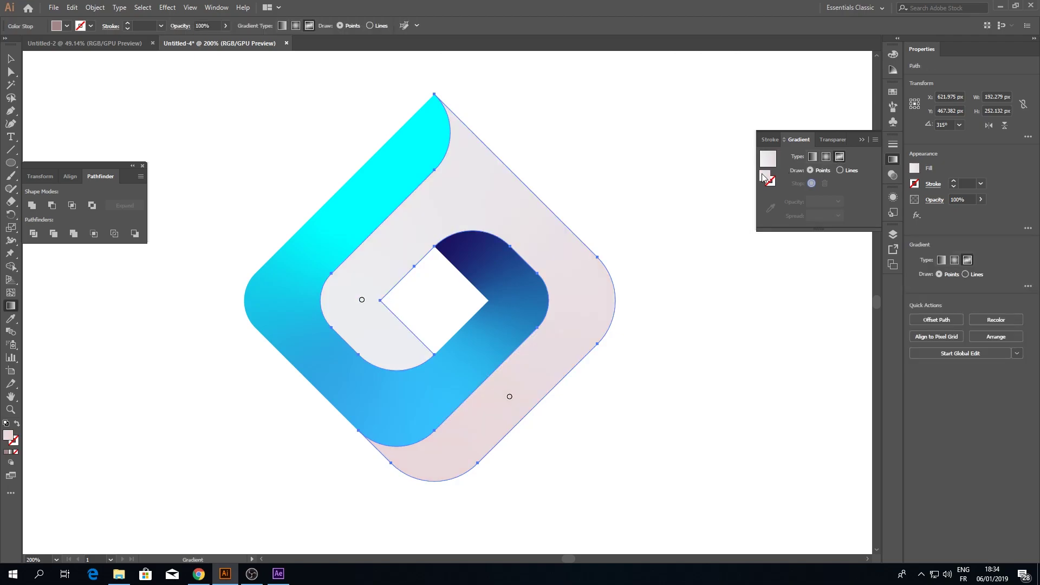
pyautogui.moveTo(361, 299); pyautogui.dragTo(414, 364)
pyautogui.doubleClick(414, 363)
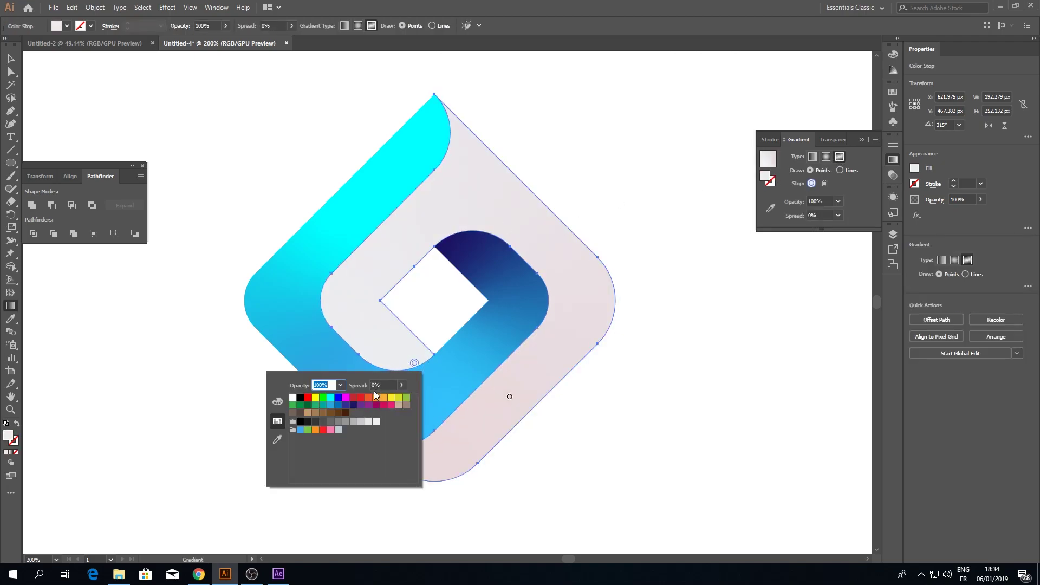
pyautogui.click(353, 405)
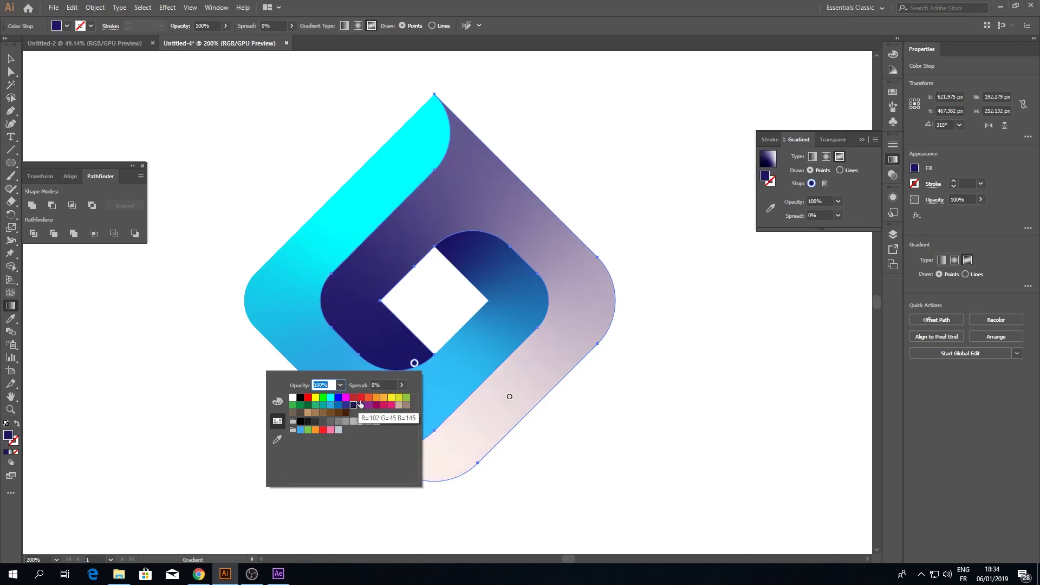
pyautogui.click(378, 269)
# Step: Add a light-blue point at the inner left corner and a top-right point, and make the lower-right point cyan
pyautogui.click(353, 312)
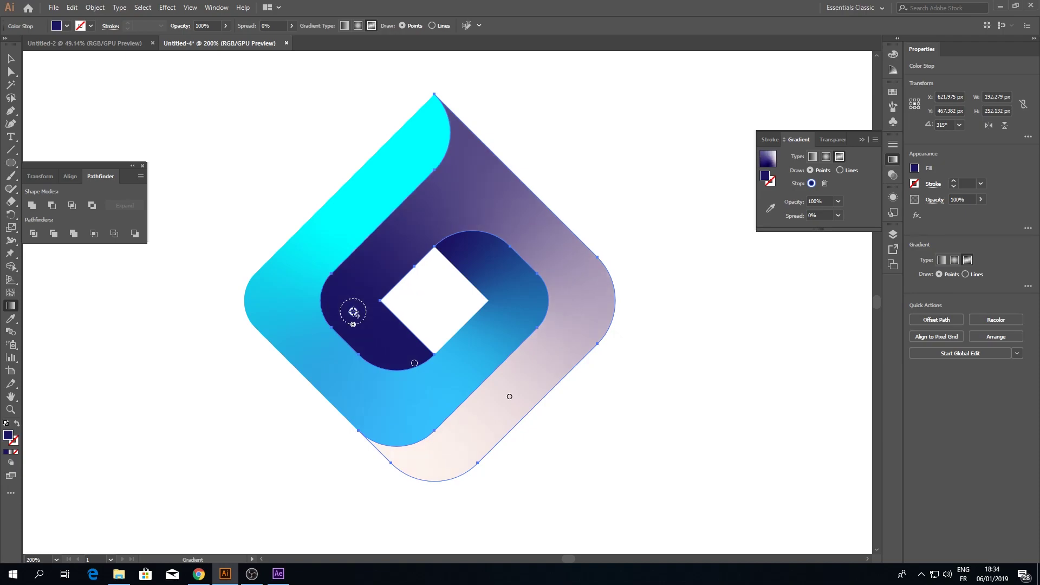
pyautogui.doubleClick(353, 312)
pyautogui.click(269, 354)
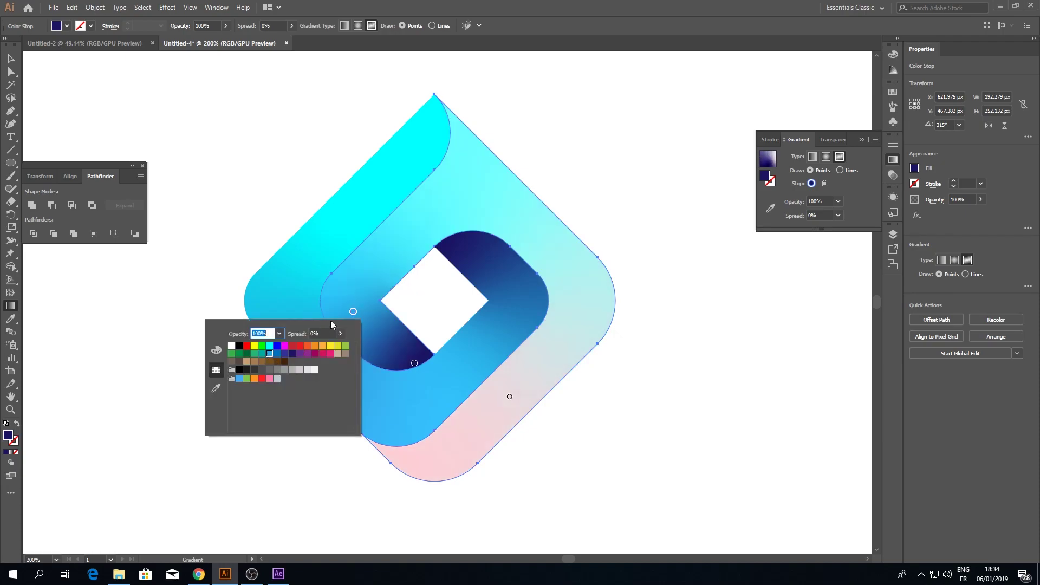
pyautogui.click(350, 308)
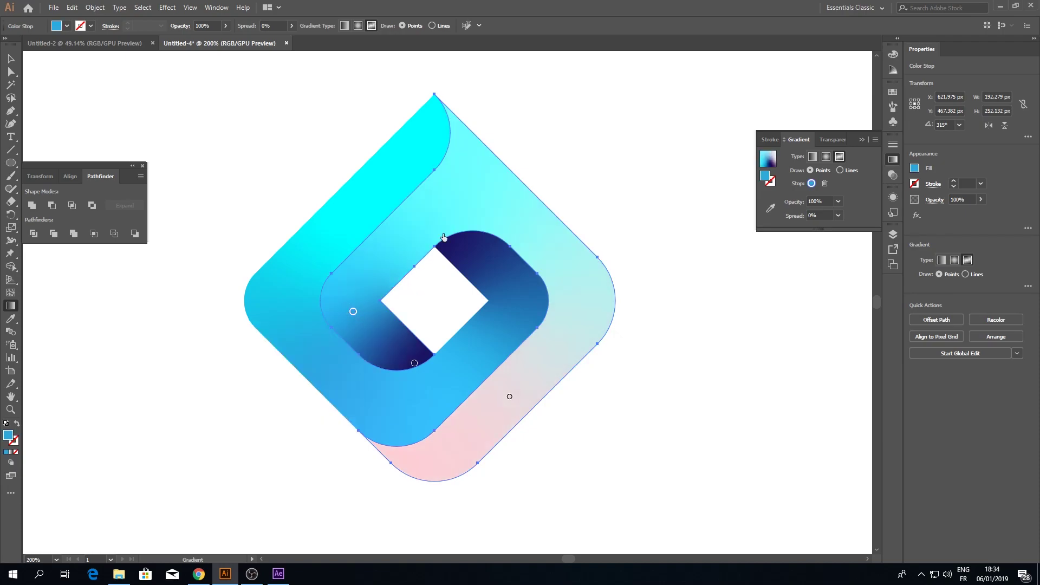
pyautogui.doubleClick(517, 221)
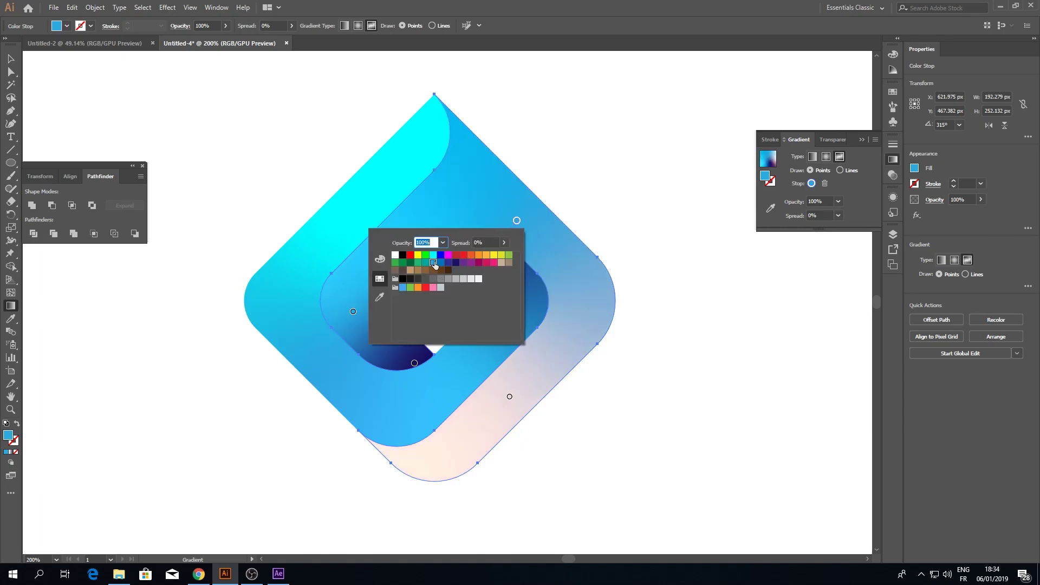
pyautogui.doubleClick(510, 398)
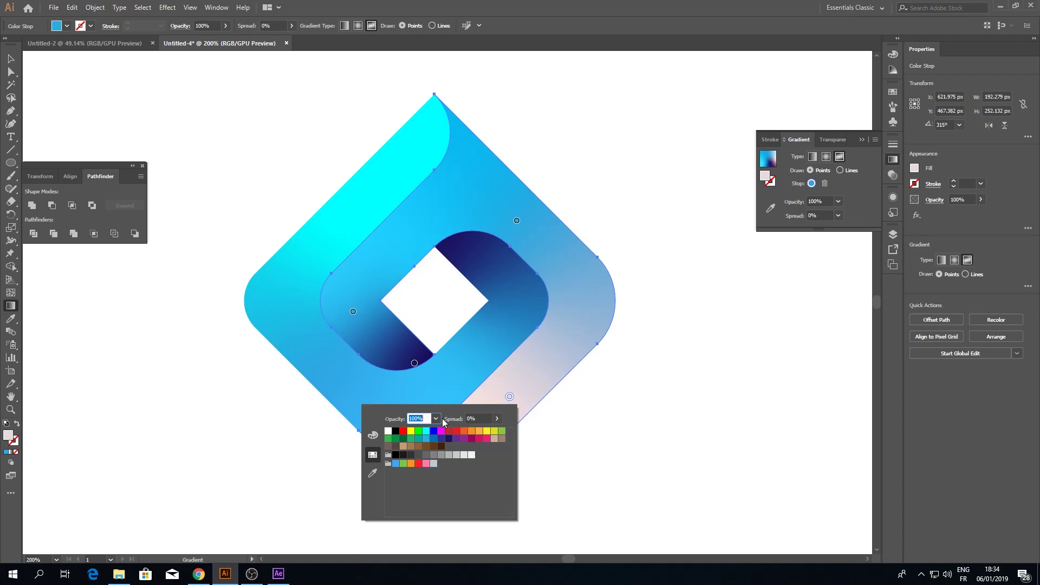
pyautogui.click(425, 432)
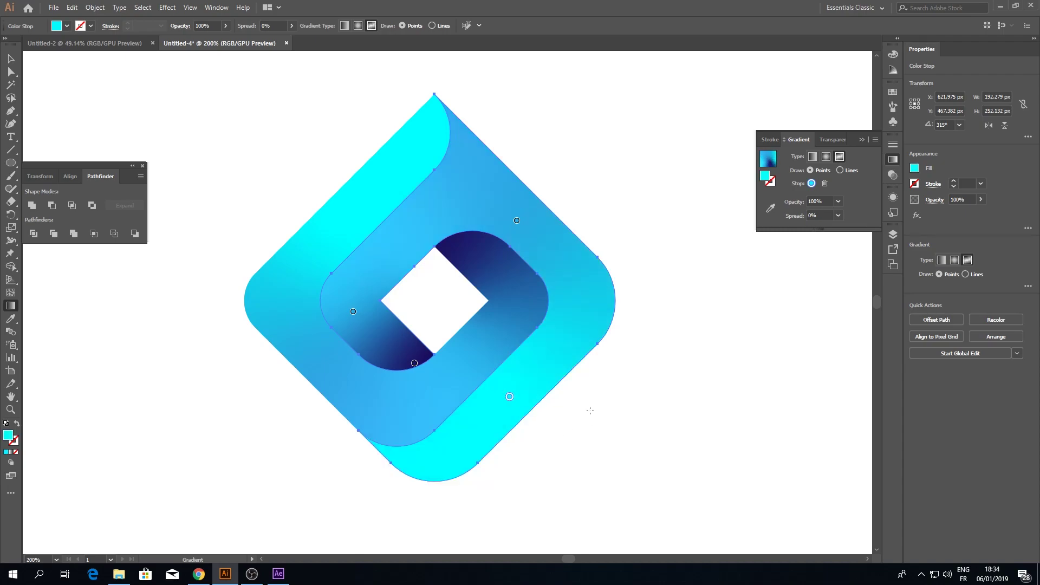
pyautogui.click(15, 57)
# Step: Move the front band's gradient points: the upper one toward the top corner, the left one lower down
pyautogui.press('a')
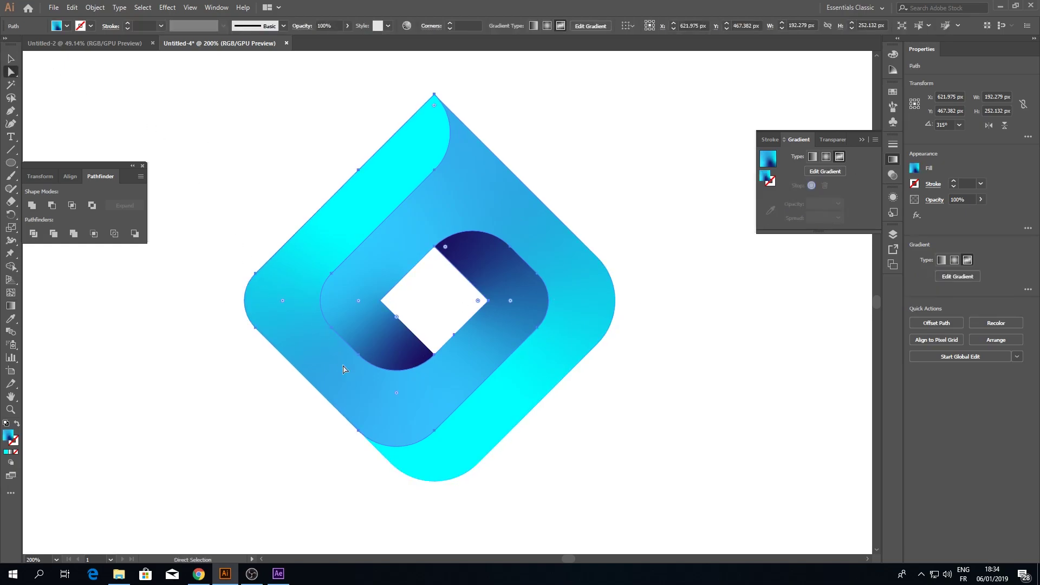
pyautogui.click(10, 306)
pyautogui.moveTo(313, 351); pyautogui.dragTo(287, 284)
pyautogui.click(332, 228)
pyautogui.moveTo(332, 228); pyautogui.dragTo(400, 163)
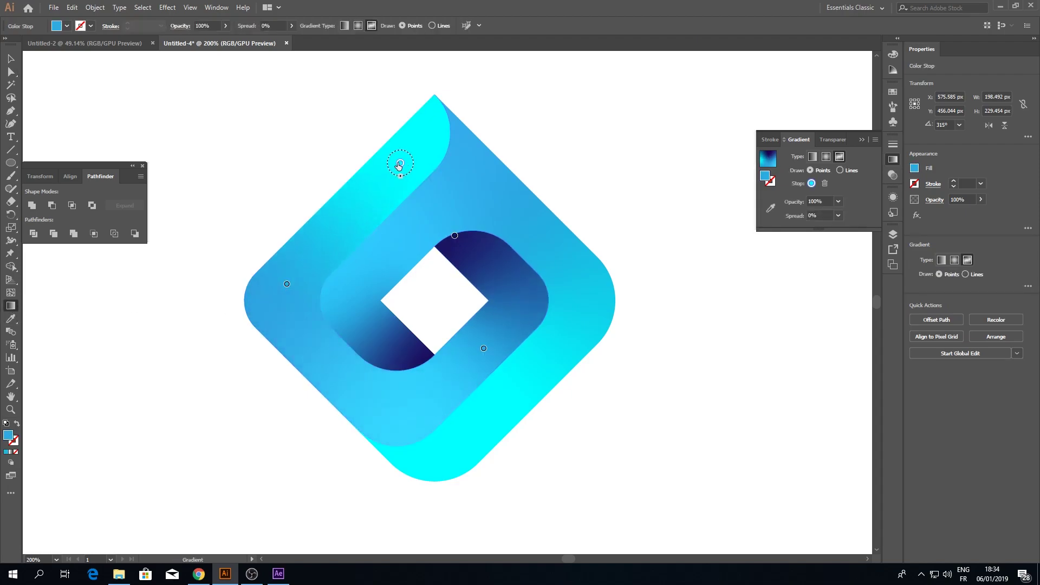
pyautogui.moveTo(286, 284); pyautogui.dragTo(337, 375)
# Step: Adjust the front band's right point and nudge the lower-left point slightly down
pyautogui.click(484, 349)
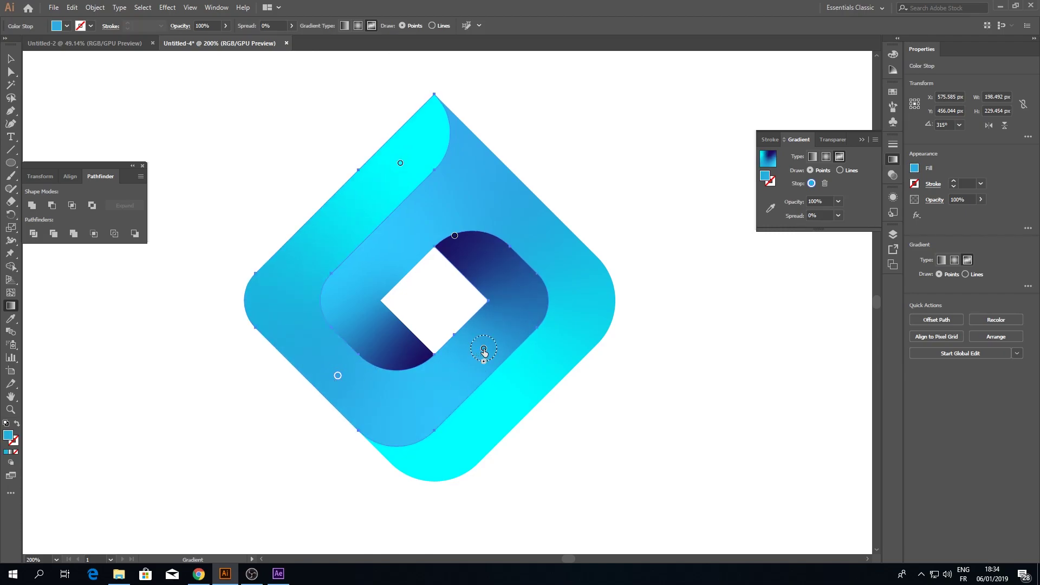
pyautogui.doubleClick(482, 350)
pyautogui.click(338, 375)
pyautogui.doubleClick(337, 376)
pyautogui.press('Escape')
pyautogui.moveTo(337, 375); pyautogui.dragTo(342, 381)
# Step: Move the back shape's lower point to the bottom corner and its upper point toward the right corner
pyautogui.press('a')
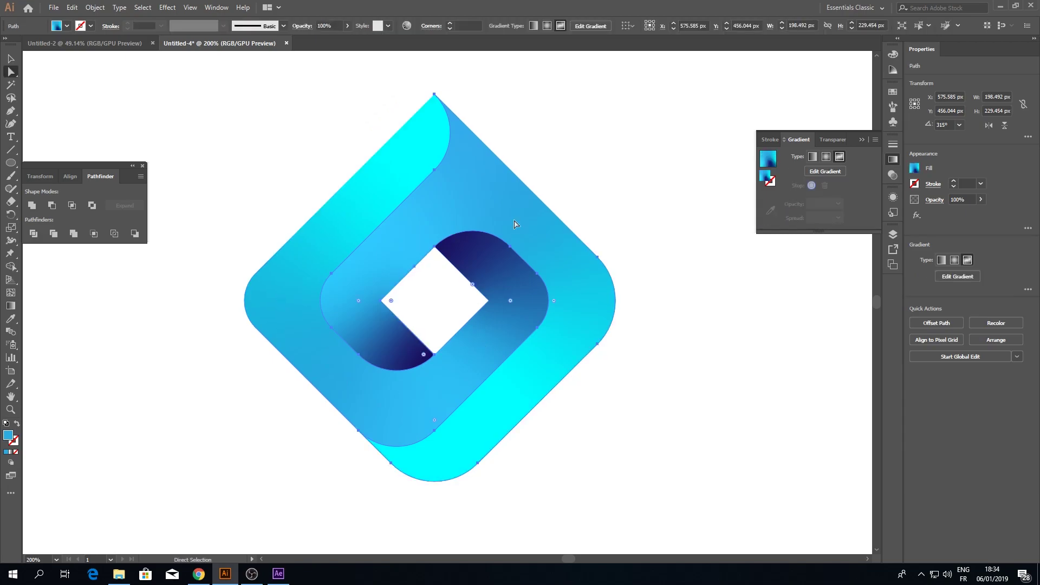
pyautogui.click(10, 306)
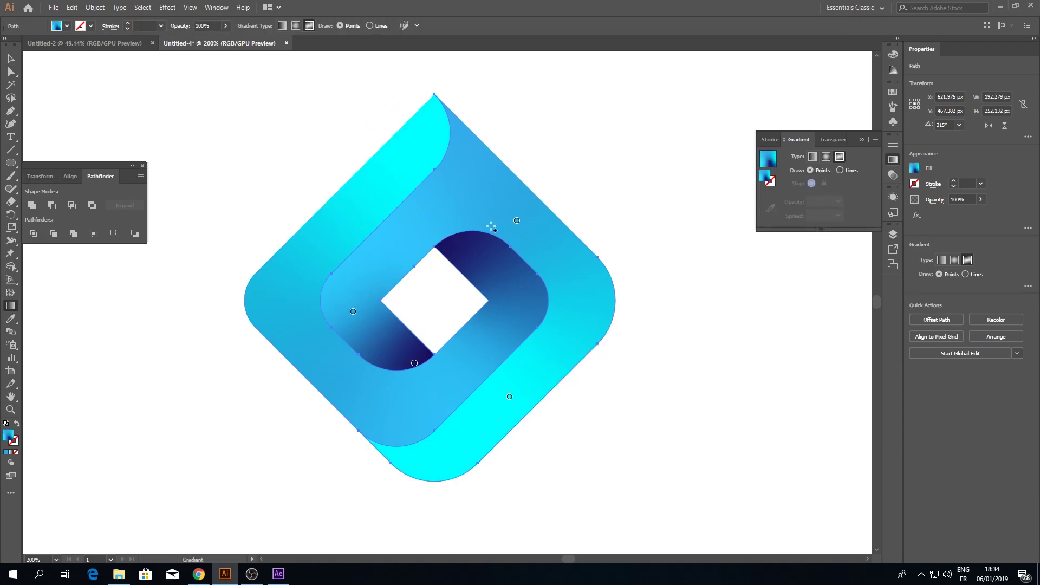
pyautogui.moveTo(509, 396); pyautogui.dragTo(497, 415)
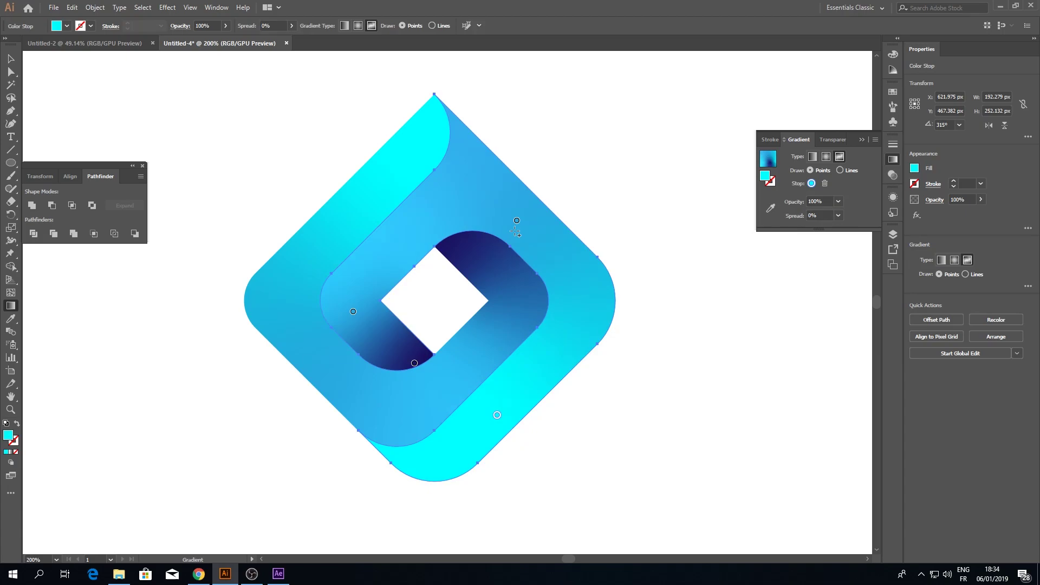
pyautogui.moveTo(517, 221); pyautogui.dragTo(583, 293)
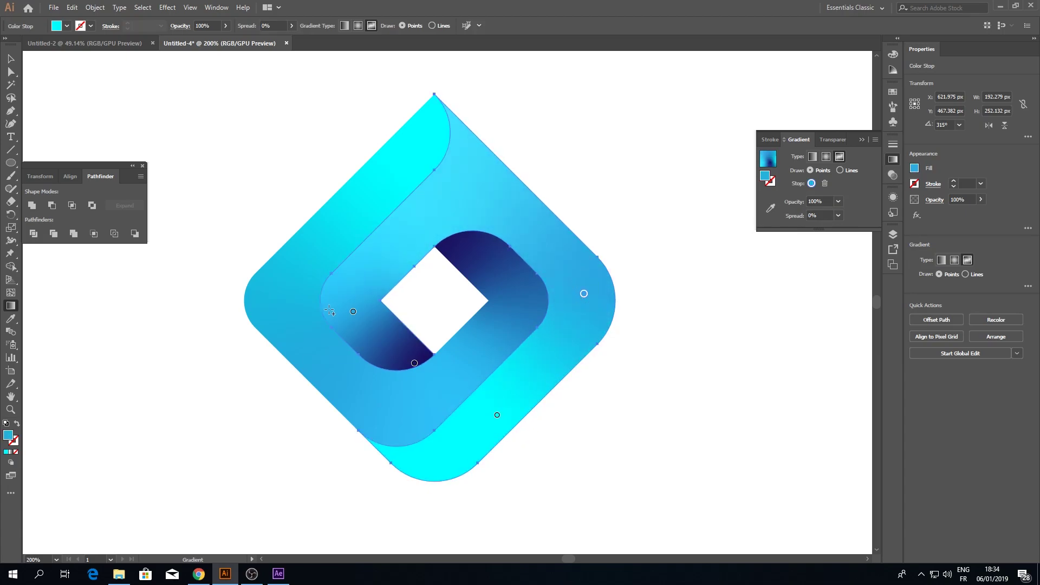
pyautogui.click(352, 311)
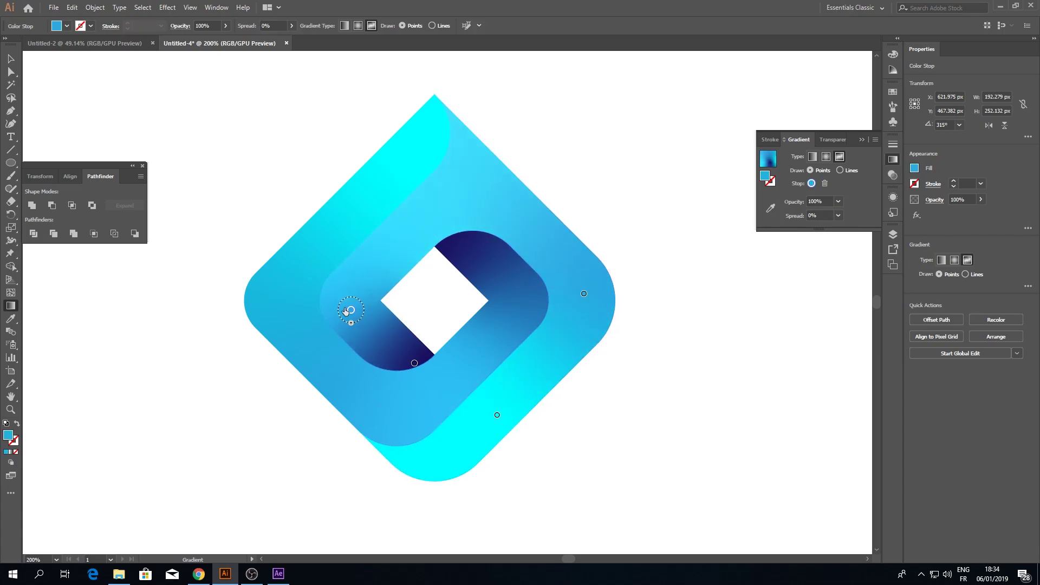
# Step: Alt-drag a copy of the whole gradient logo group to the left of the original
pyautogui.press('a')
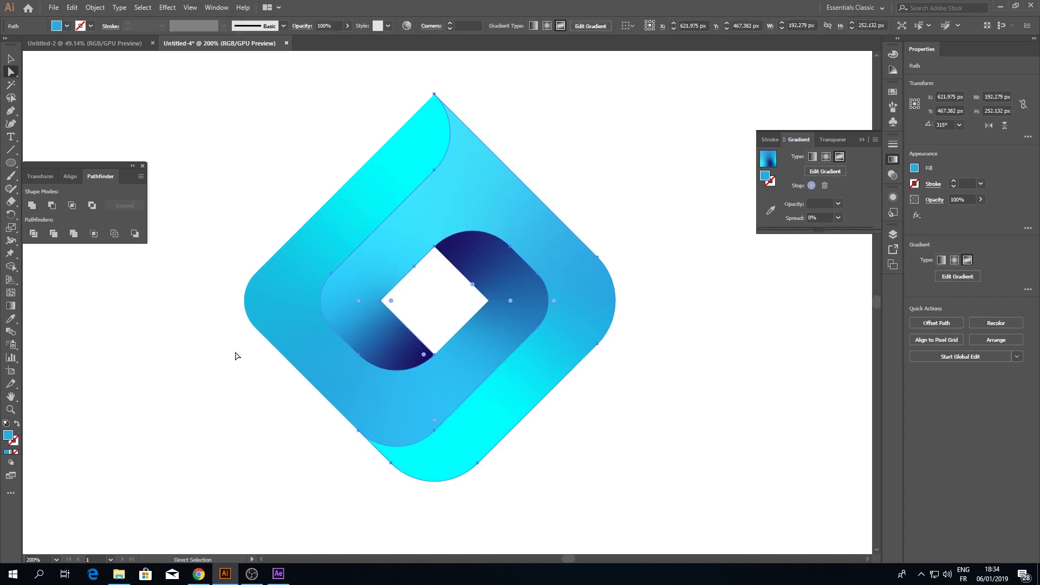
pyautogui.click(236, 356)
pyautogui.scroll(-2, 313, 389)
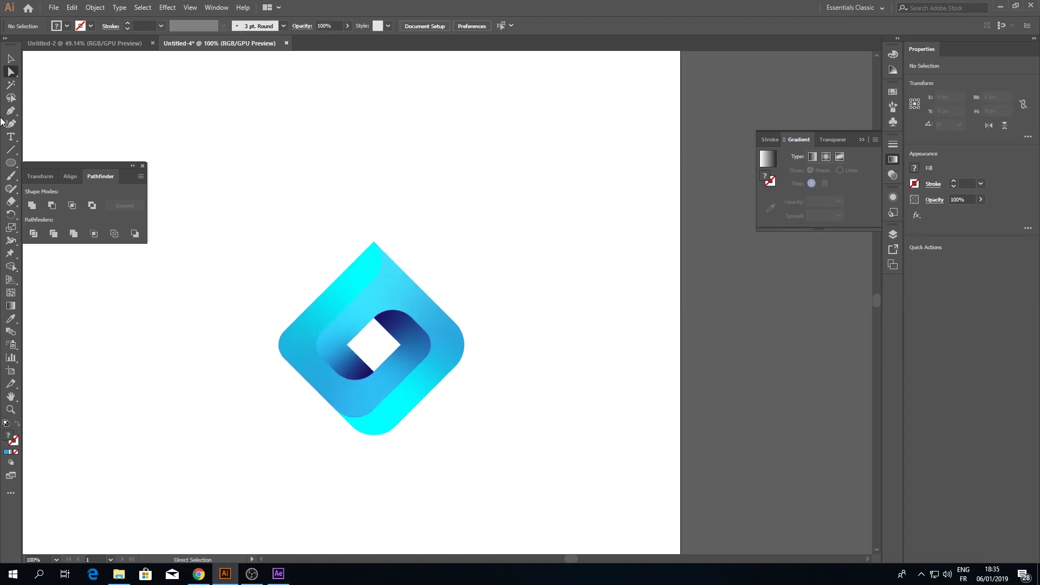
pyautogui.click(10, 58)
pyautogui.scroll(-2, 449, 302)
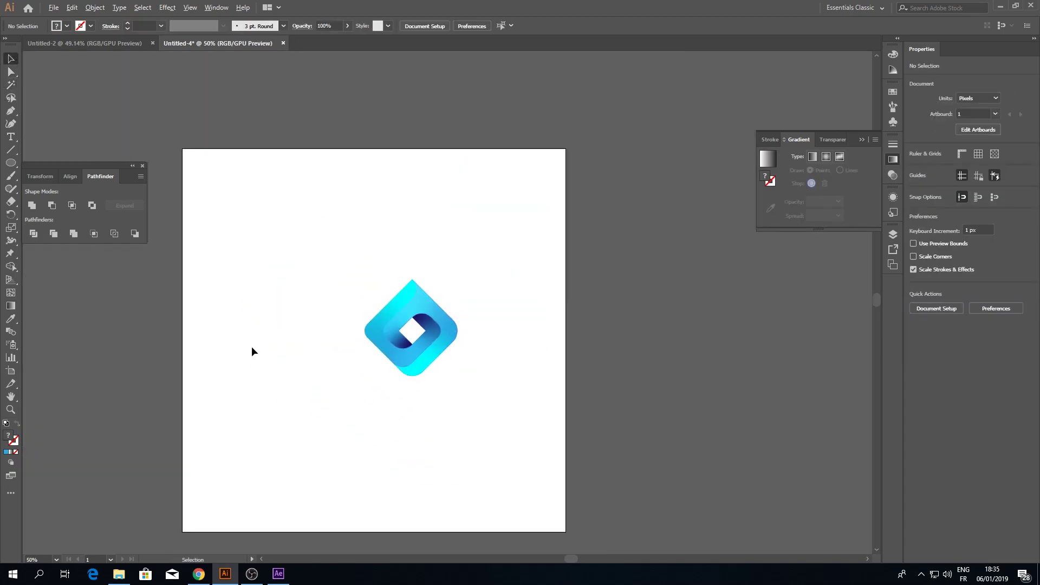
pyautogui.scroll(2, 251, 352)
pyautogui.click(629, 291)
pyautogui.moveTo(630, 291); pyautogui.dragTo(415, 291)
pyautogui.scroll(1, 317, 316)
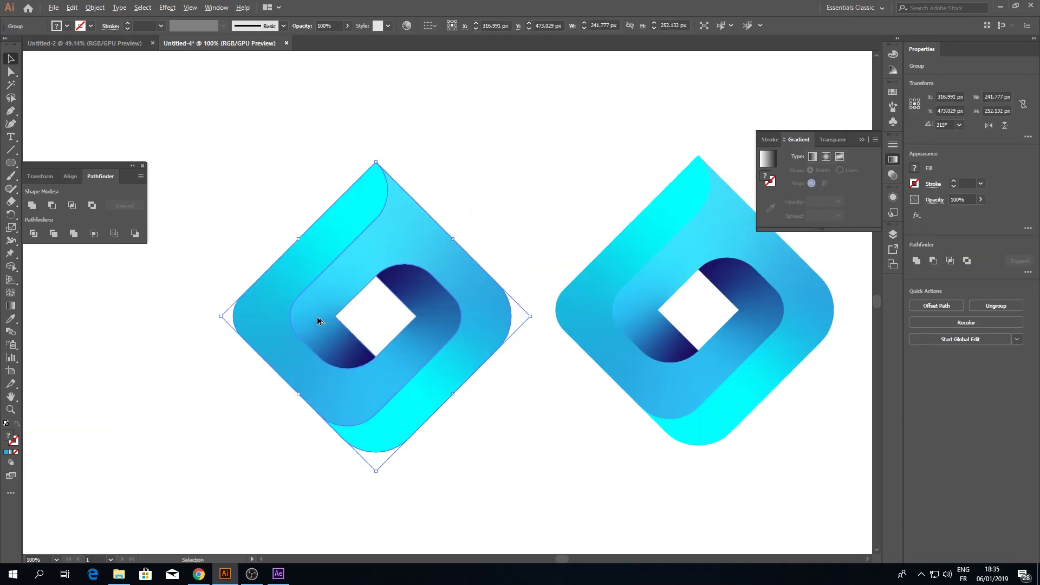
# Step: Give the left logo's inner fold a radial gradient from cyan to dark navy
pyautogui.click(443, 208)
pyautogui.press('a')
pyautogui.click(425, 297)
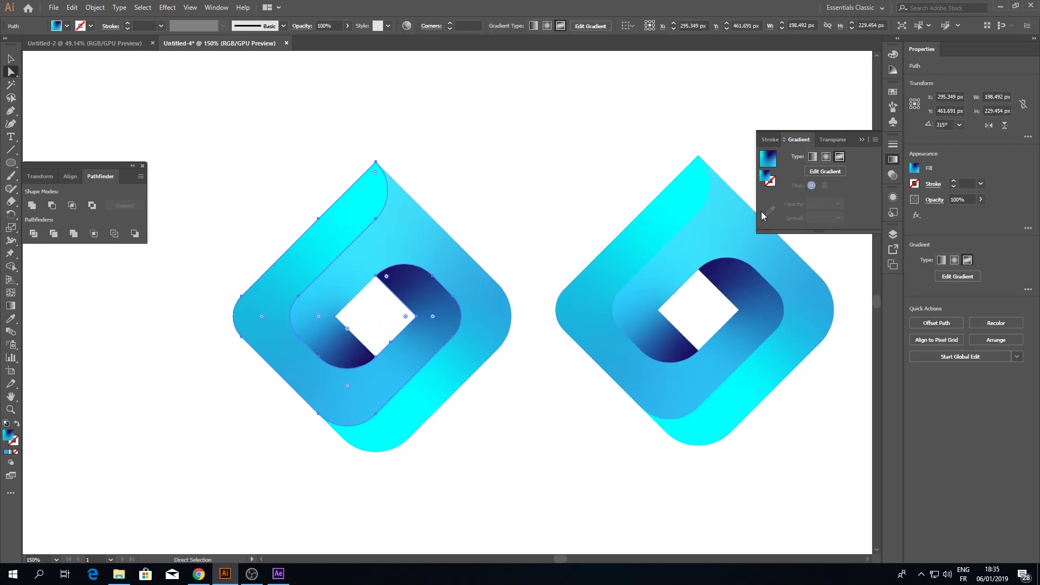
pyautogui.click(826, 156)
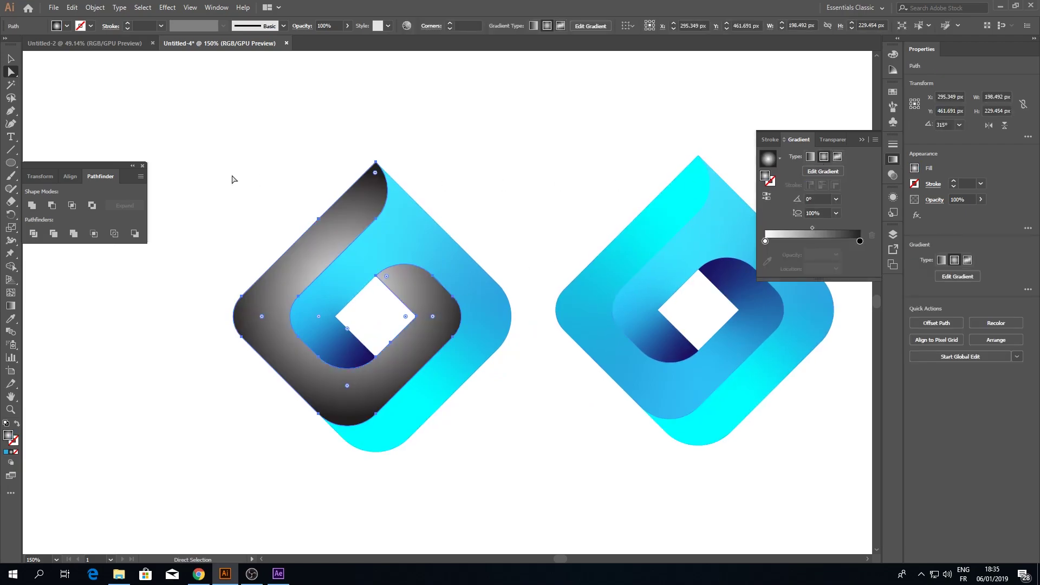
pyautogui.doubleClick(859, 242)
pyautogui.click(797, 283)
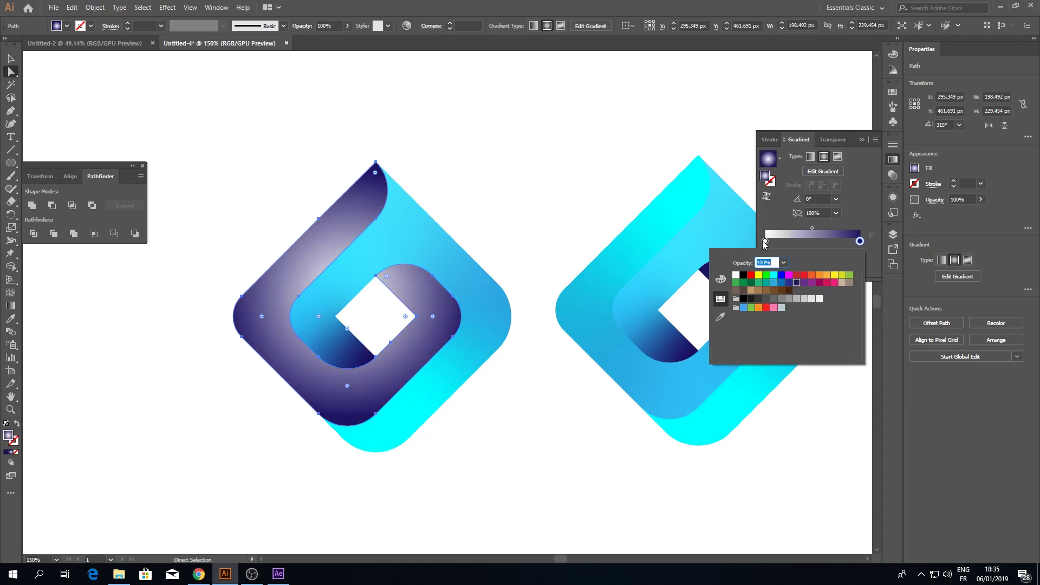
pyautogui.doubleClick(765, 242)
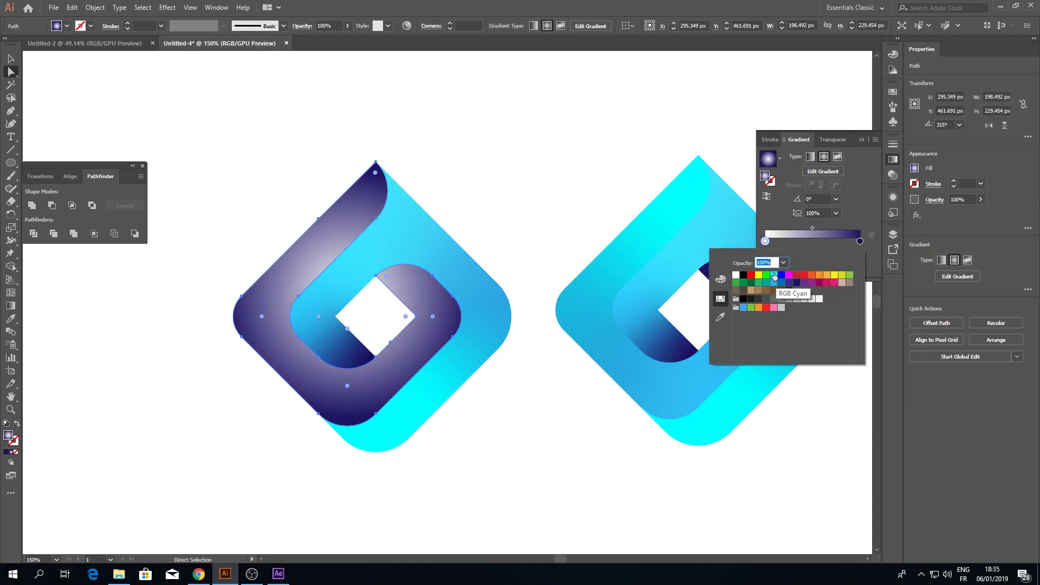
pyautogui.click(774, 275)
pyautogui.press('Escape')
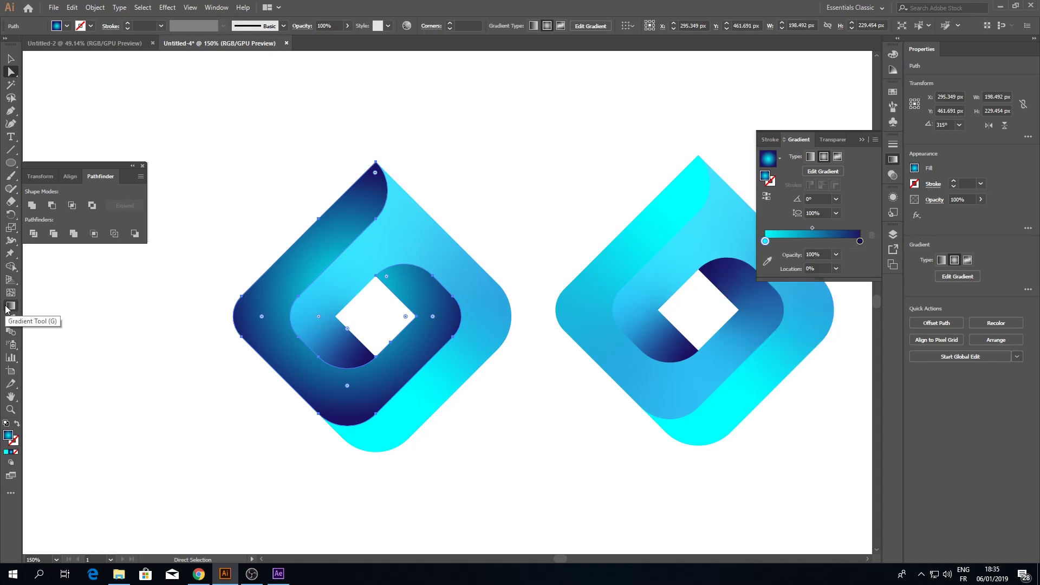
# Step: Undo an accidental shape distortion and redraw the radial gradient from the bottom toward the top corner
pyautogui.moveTo(366, 168); pyautogui.dragTo(372, 221)
pyautogui.hotkey('ctrl', 'z')
pyautogui.click(10, 305)
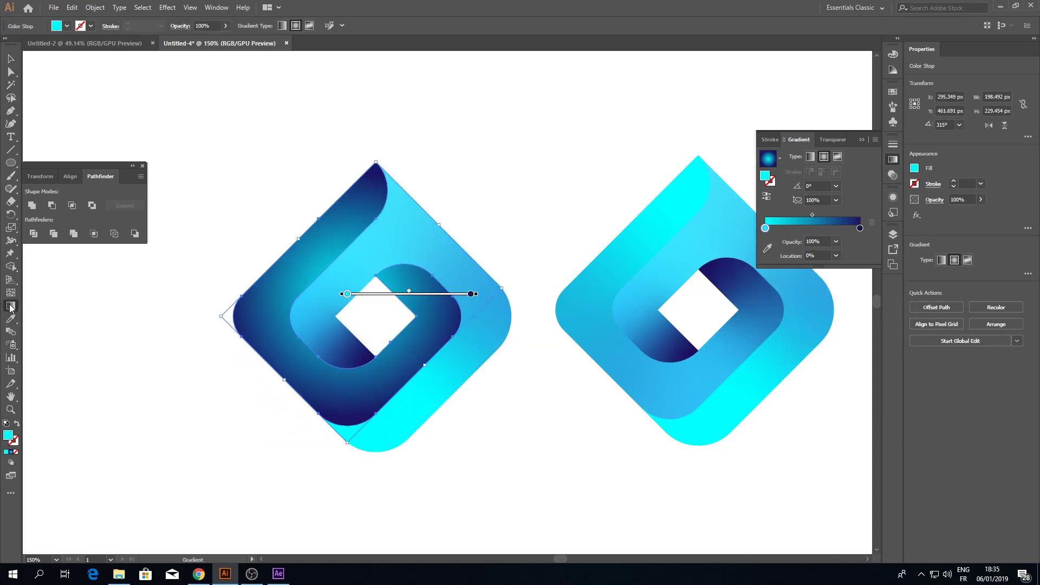
pyautogui.moveTo(221, 323); pyautogui.dragTo(443, 300)
pyautogui.moveTo(365, 416); pyautogui.dragTo(408, 209)
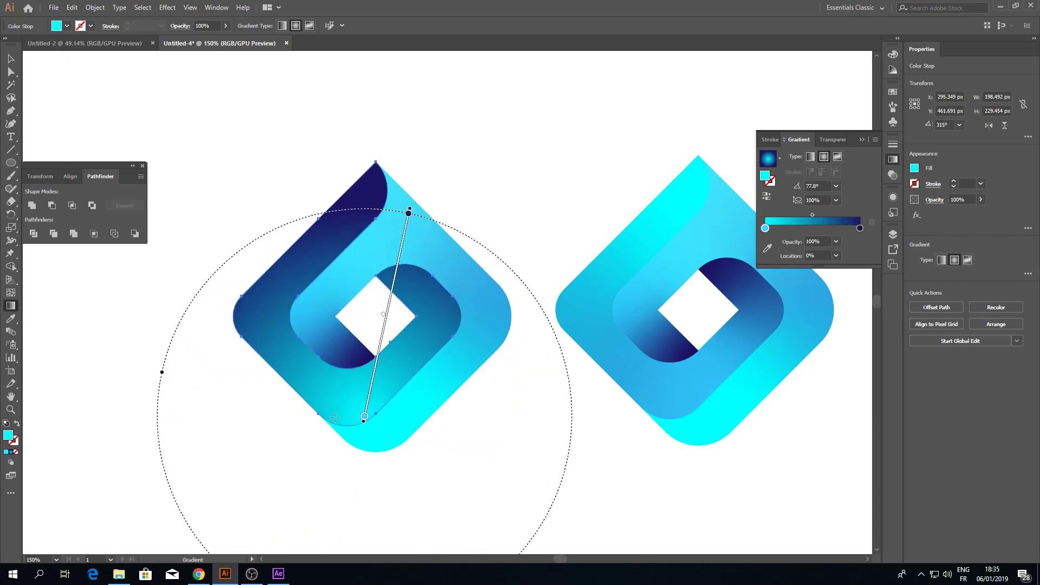
pyautogui.moveTo(332, 424); pyautogui.dragTo(420, 225)
# Step: Eyedropper the inner fold's cyan-to-navy gradient onto the outer piece and redraw it from the bottom
pyautogui.press('a')
pyautogui.click(839, 157)
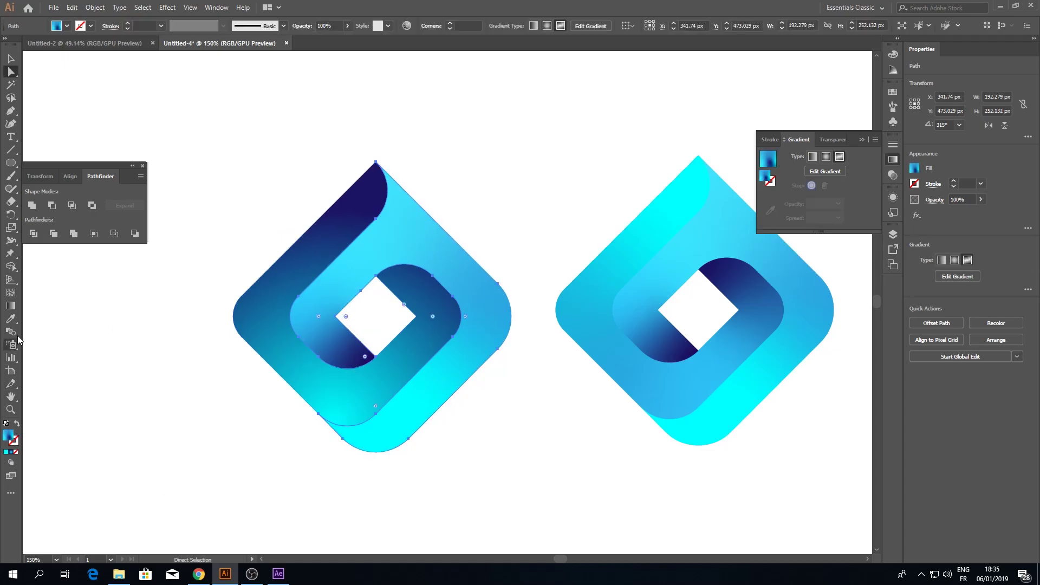
pyautogui.click(10, 319)
pyautogui.click(267, 283)
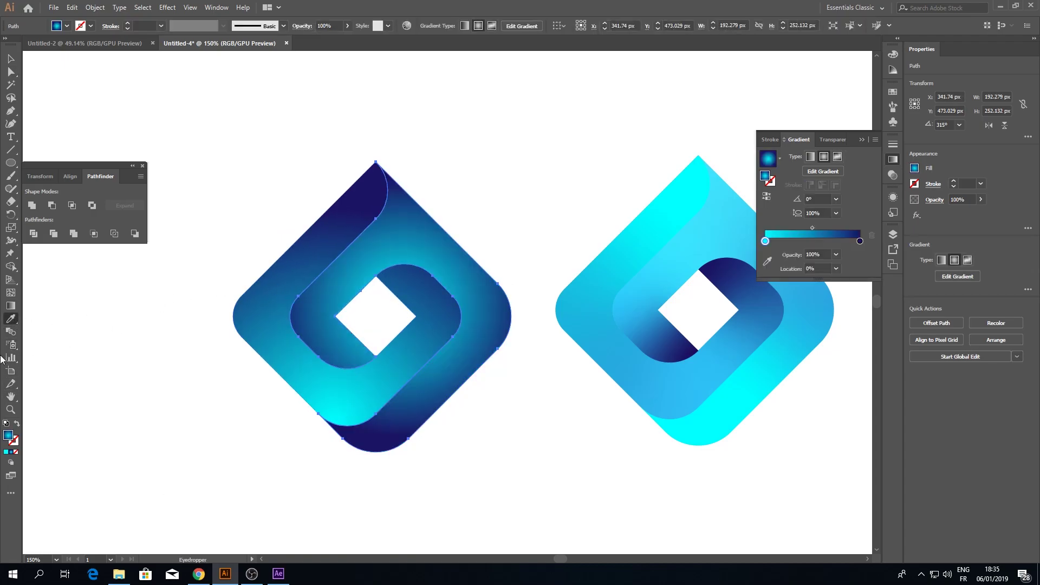
pyautogui.press('g')
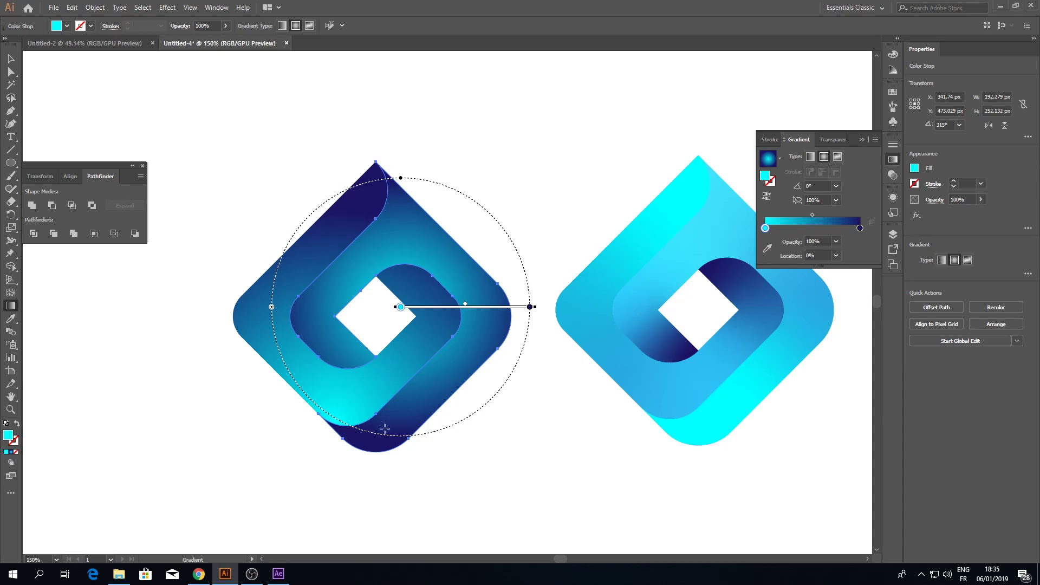
pyautogui.moveTo(530, 307); pyautogui.dragTo(529, 323)
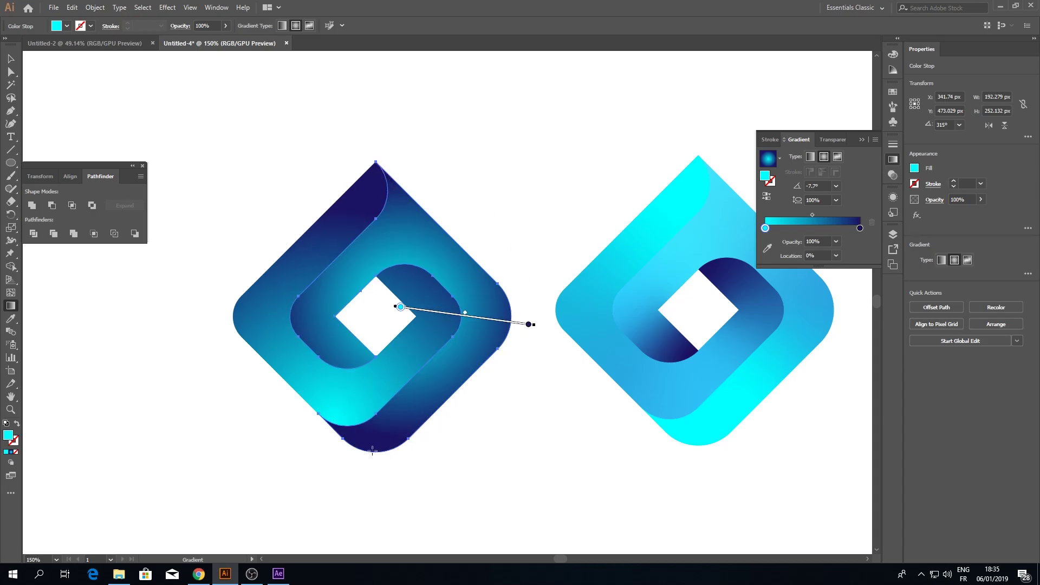
pyautogui.moveTo(371, 450)
pyautogui.mouseDown()
pyautogui.moveTo(398, 278)
pyautogui.moveTo(393, 203)
pyautogui.moveTo(378, 341)
pyautogui.moveTo(387, 445)
pyautogui.mouseUp()
# Step: Alt-drag a copy of the left logo group up above the pair
pyautogui.press('a')
pyautogui.click(441, 498)
pyautogui.scroll(-2, 442, 499)
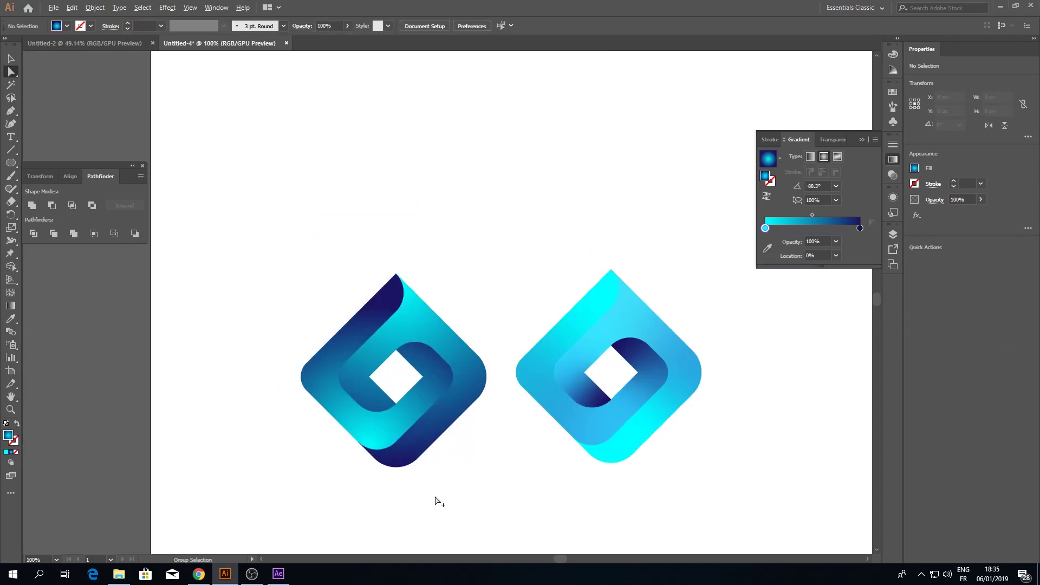
pyautogui.scroll(-1, 436, 496)
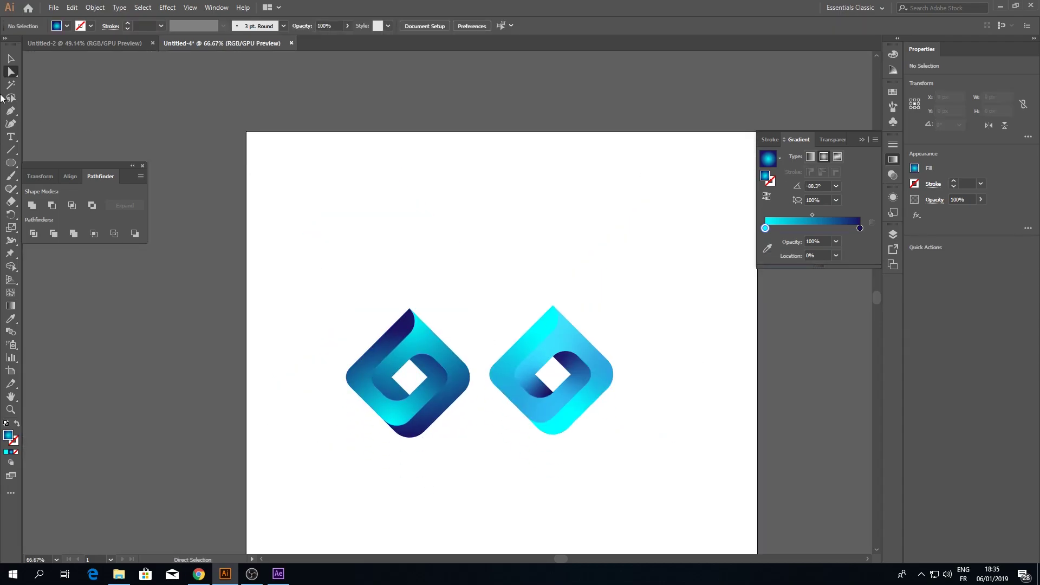
pyautogui.click(11, 57)
pyautogui.click(411, 330)
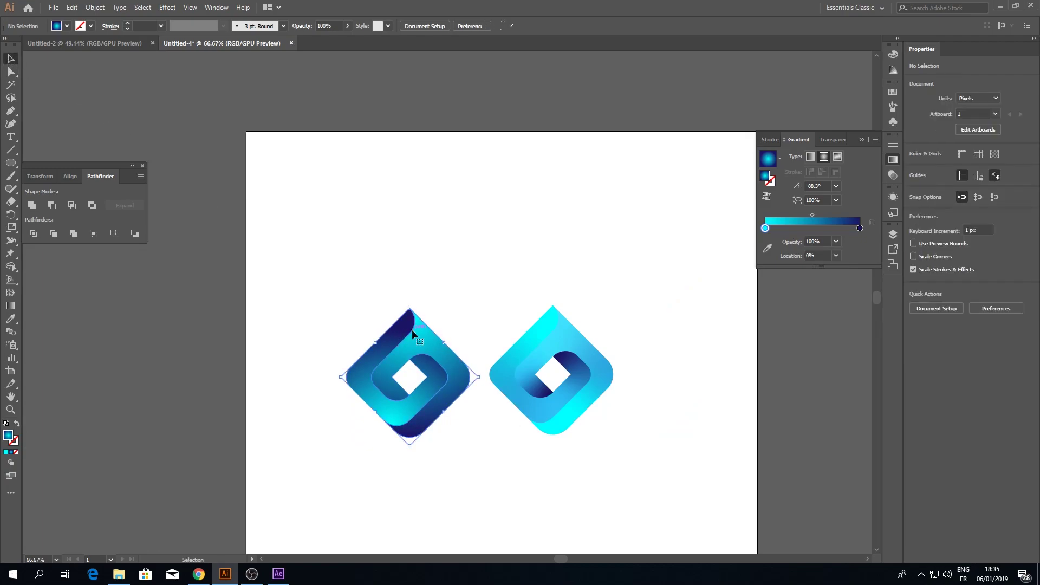
pyautogui.moveTo(417, 347); pyautogui.dragTo(487, 231)
pyautogui.hotkey('ctrl', '+')
pyautogui.hotkey('ctrl', '+')
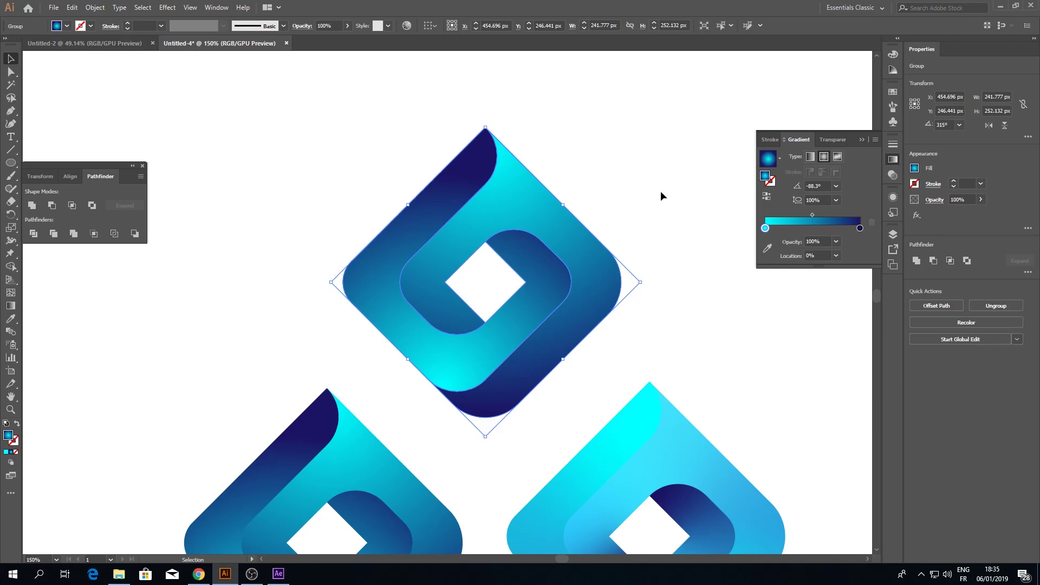
# Step: Recolour the copy's gradient stops to yellow at the start and red at the end
pyautogui.doubleClick(860, 229)
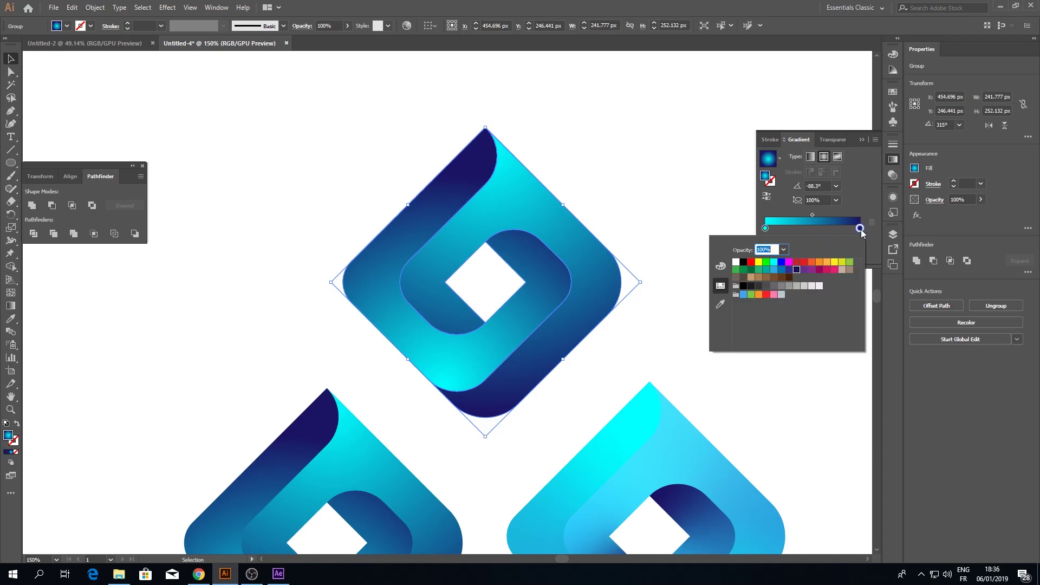
pyautogui.click(797, 264)
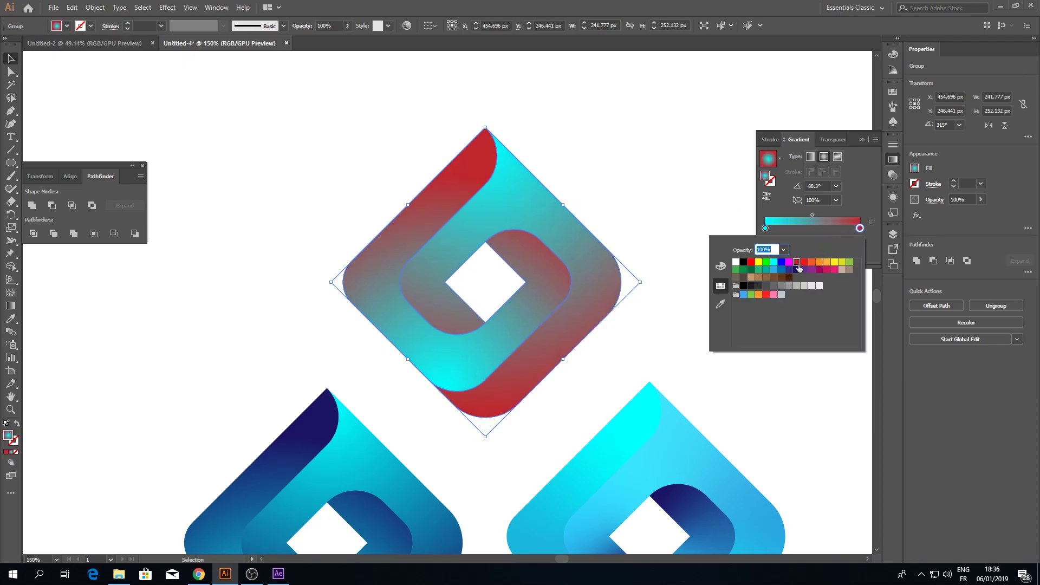
pyautogui.doubleClick(765, 228)
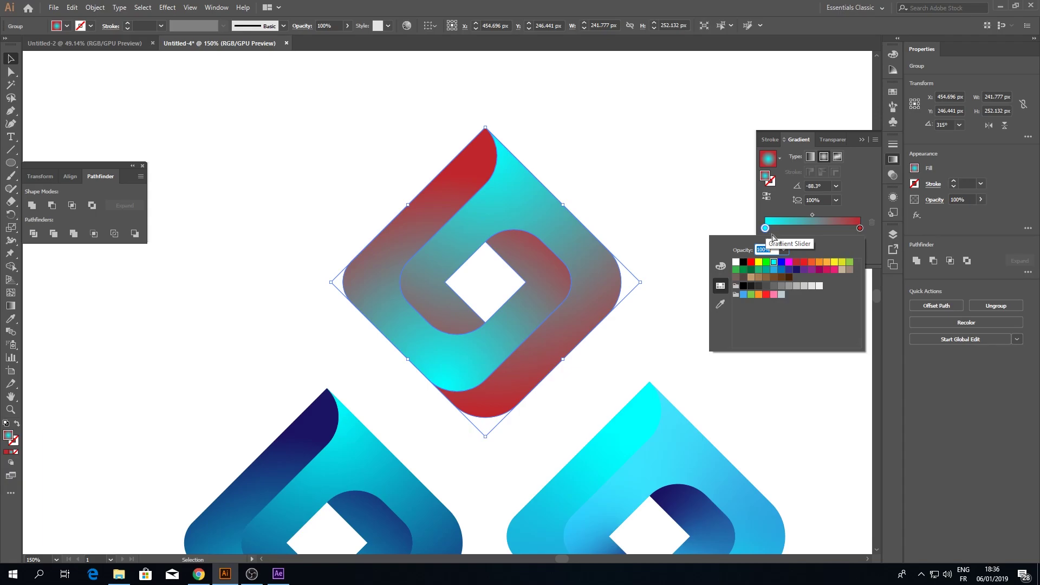
pyautogui.click(834, 263)
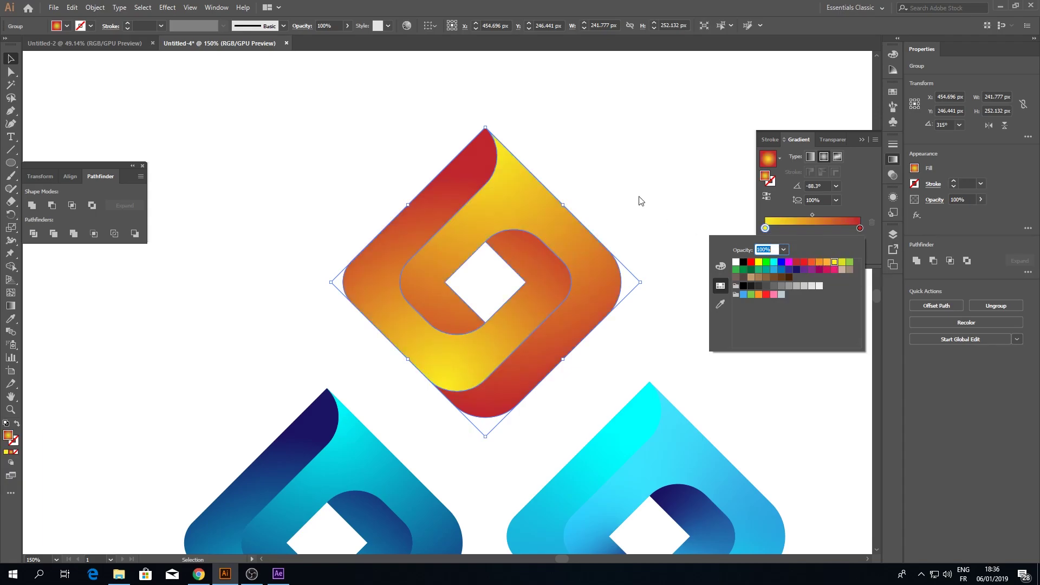
pyautogui.press('Escape')
pyautogui.keyDown('alt'); pyautogui.scroll(-2, 638, 196); pyautogui.keyUp('alt')
pyautogui.scroll(-2, 603, 209)
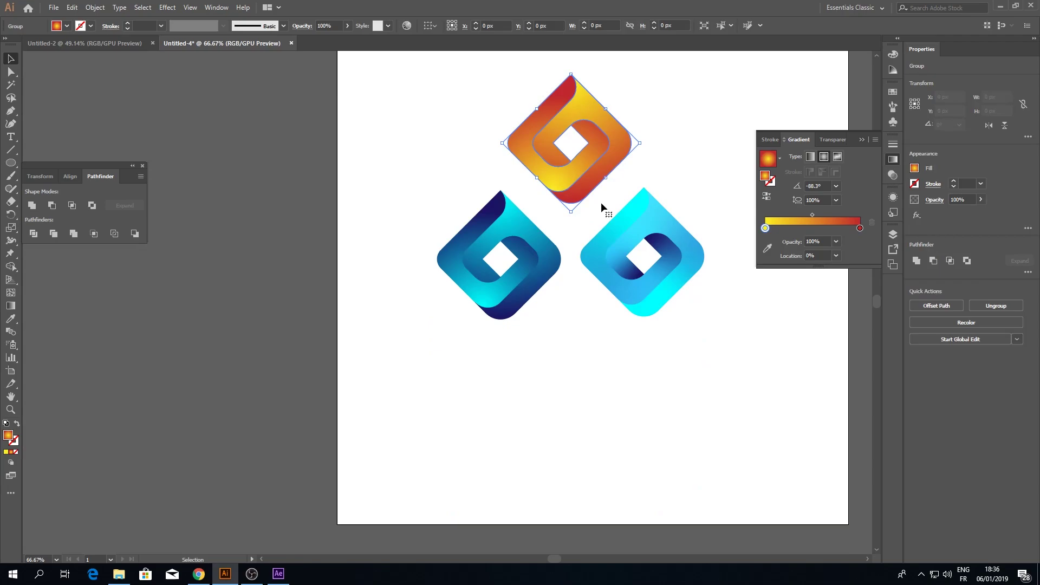
# Step: Copy the orange logo straight down below the pair and recolour its gradient pink to purple
pyautogui.moveTo(595, 179); pyautogui.dragTo(595, 407)
pyautogui.keyDown('alt'); pyautogui.scroll(2, 594, 408); pyautogui.keyUp('alt')
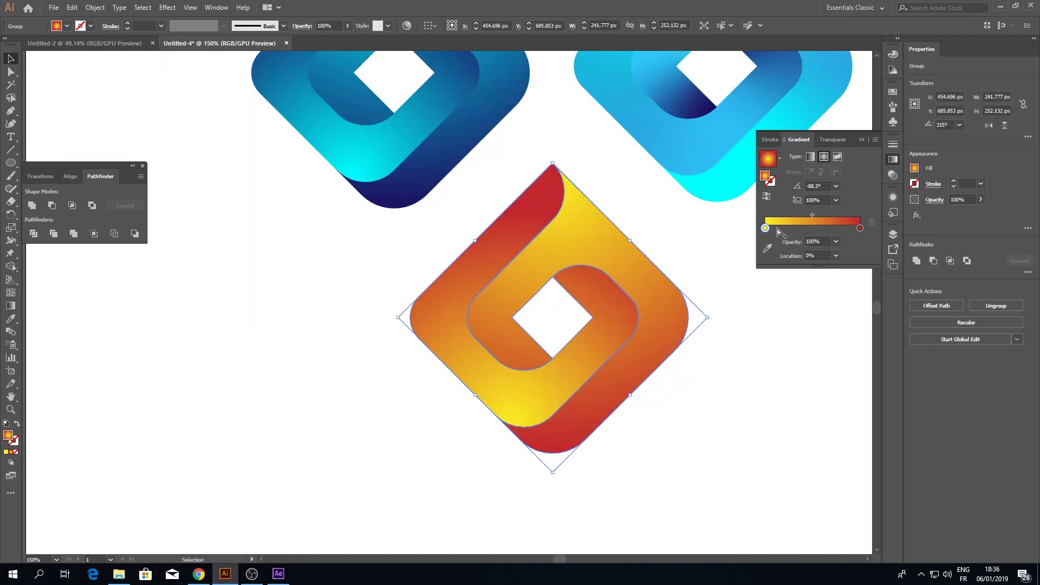
pyautogui.doubleClick(860, 228)
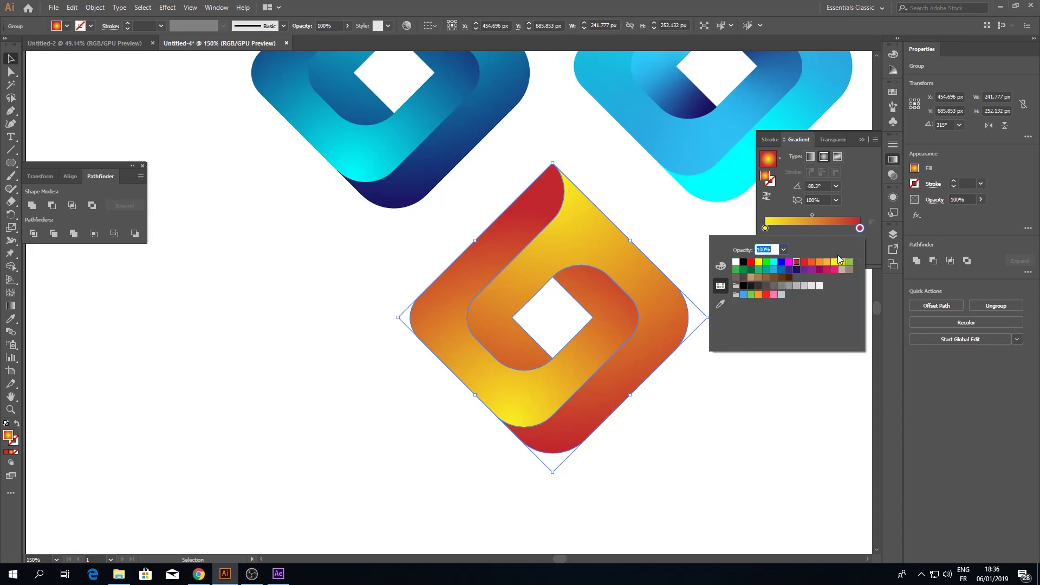
pyautogui.click(805, 269)
pyautogui.doubleClick(765, 228)
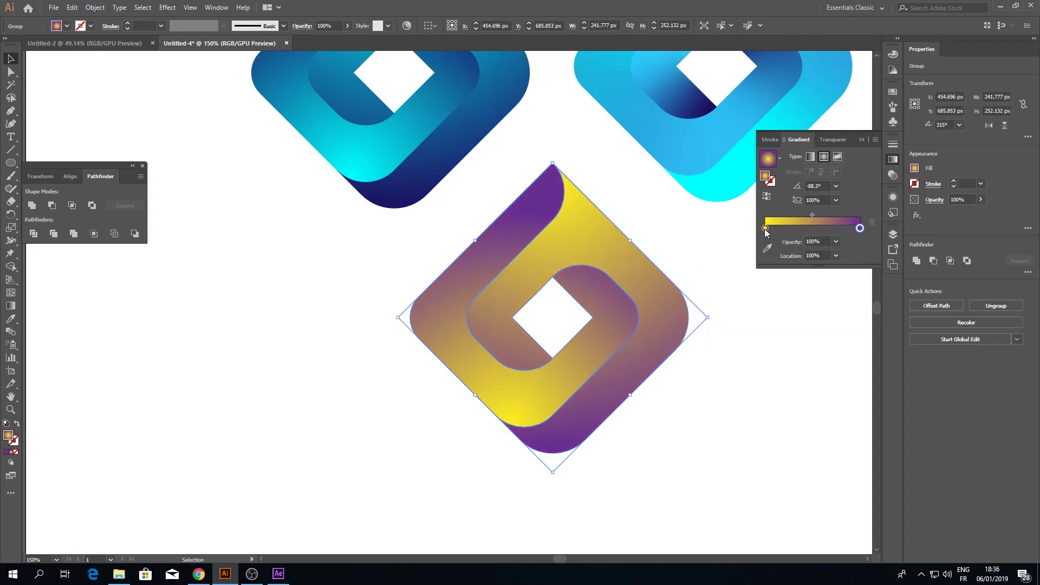
pyautogui.click(833, 269)
pyautogui.click(722, 401)
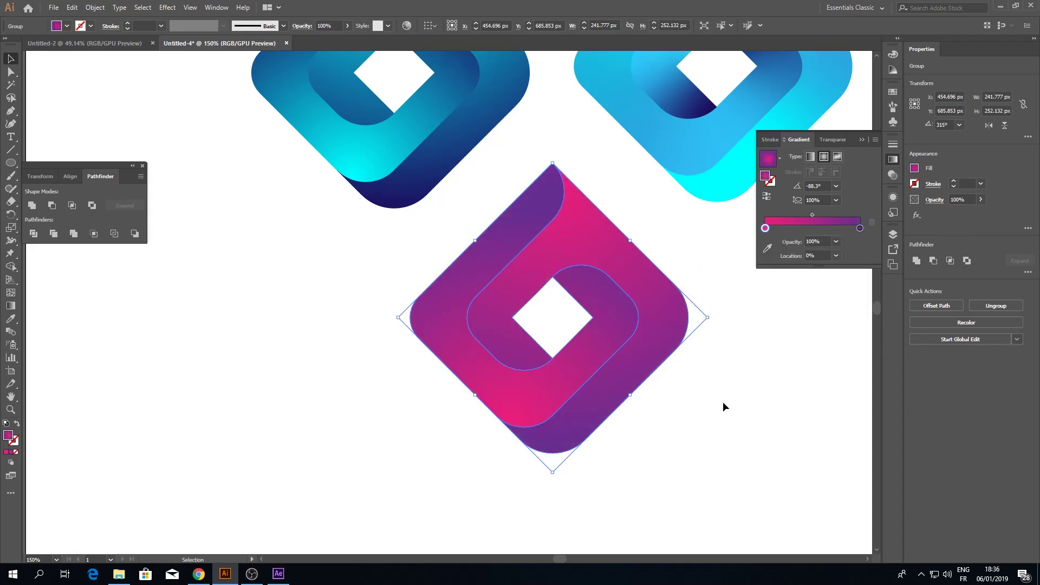
pyautogui.click(723, 401)
pyautogui.keyDown('alt'); pyautogui.scroll(-3, 580, 326); pyautogui.keyUp('alt')
# Step: Collapse the Gradient panel, leaving the four-logo diamond visible at 66.67% zoom
pyautogui.keyDown('alt'); pyautogui.scroll(2, 580, 326); pyautogui.keyUp('alt')
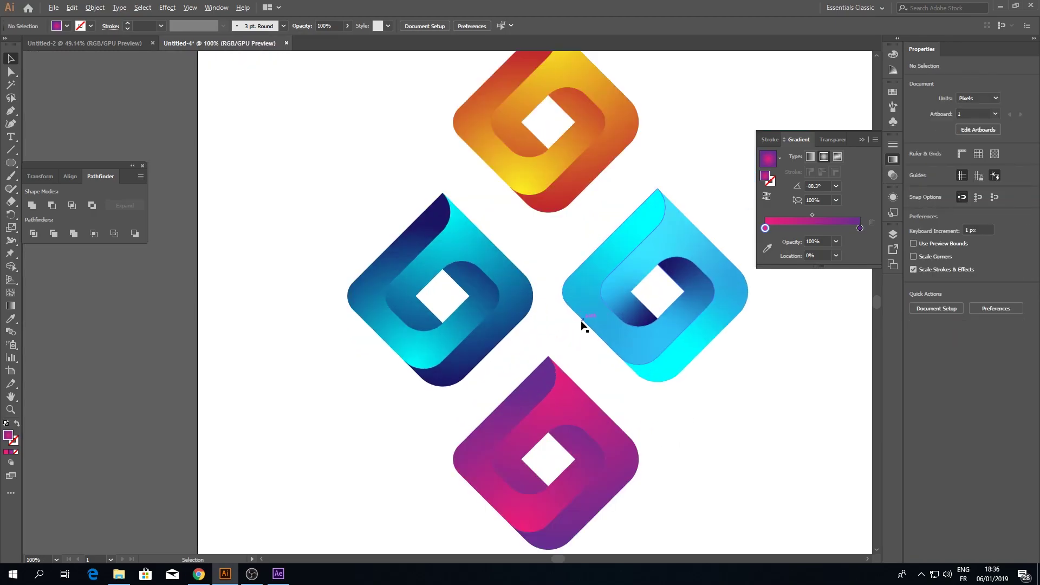
pyautogui.keyDown('alt'); pyautogui.scroll(-1, 580, 326); pyautogui.keyUp('alt')
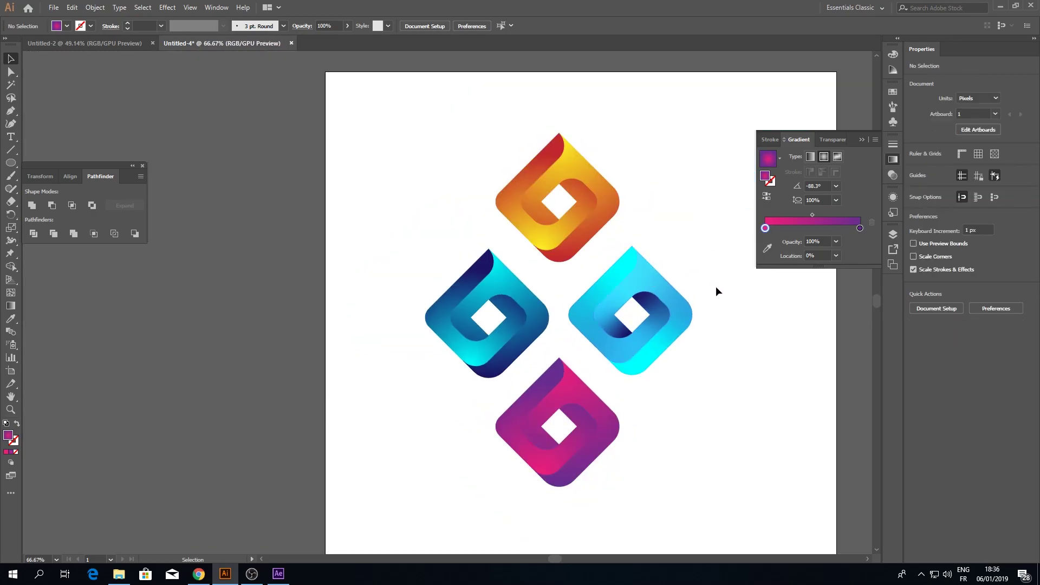
pyautogui.click(861, 140)
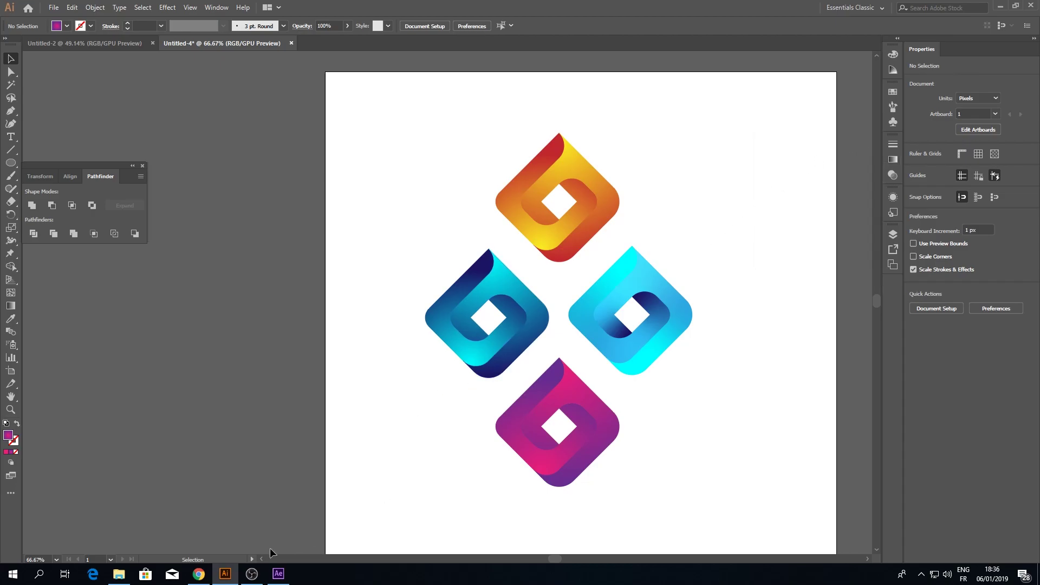